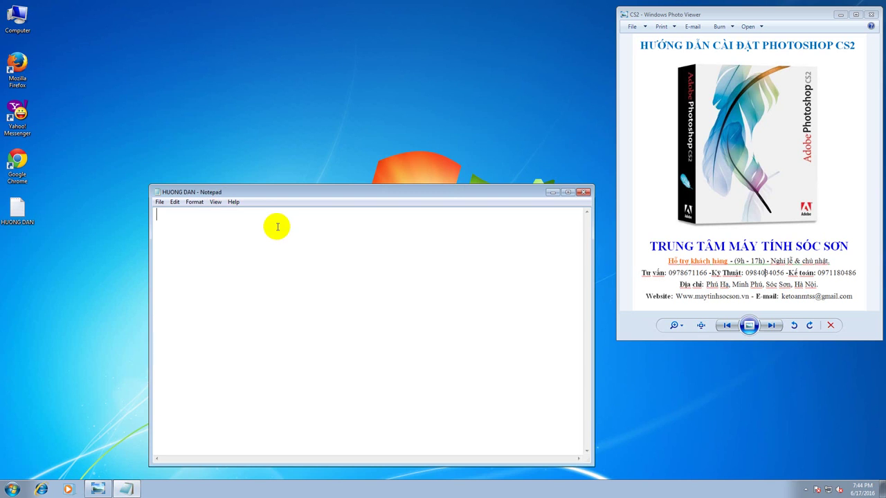
Type the heading 'HOM NAY MINH HUONG DAN CAC BAN CAI PHOTOSHOP CS2' in Notepad, fixing typos.
type("ho")
key("BackSpace")
key("BackSpace")
type("HOA")
key("BackSpace")
type("M NAY M")
type("INH HUONG")
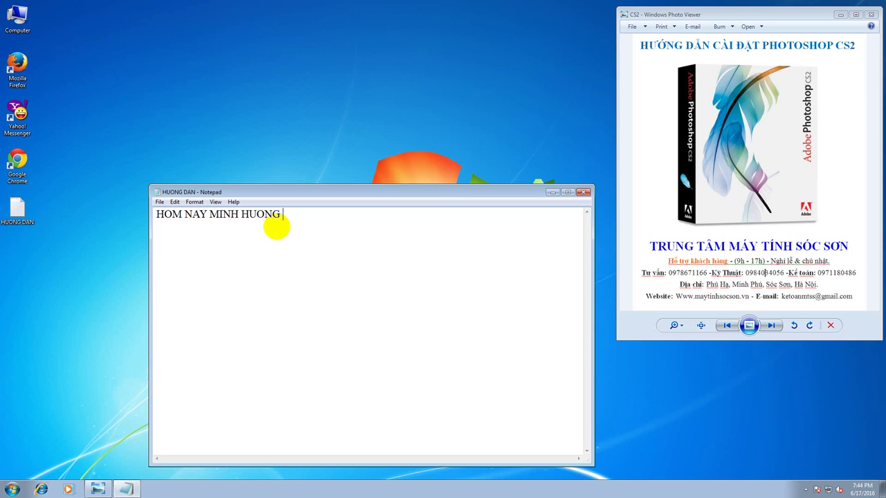
type("DAN CAC BAN")
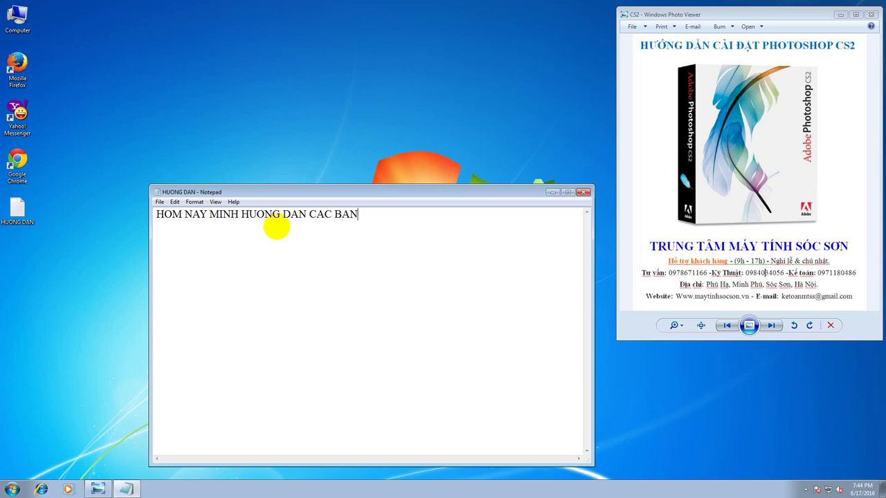
type(" CAI ")
type("P")
type("HOT")
key("BackSpace")
key("BackSpace")
type("O")
type("TOS")
type("HOP ")
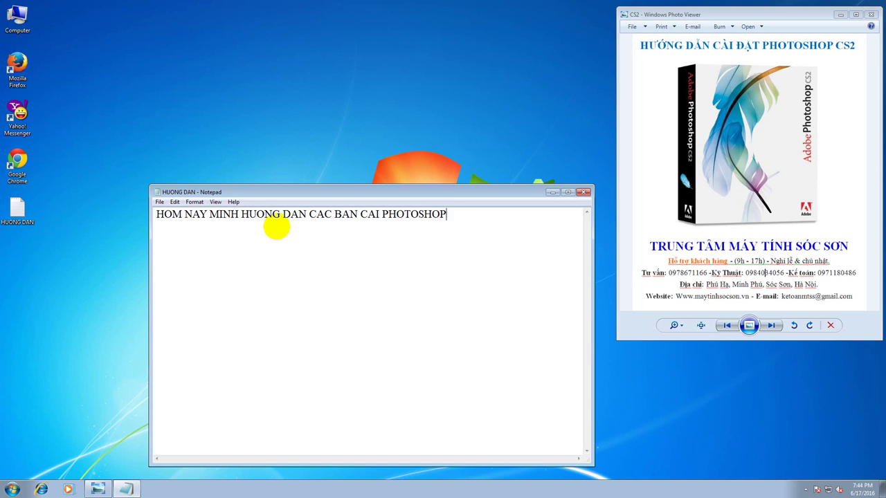
type("CS")
type("2 ")
type("- ")
type("lINK ")
type("T")
Add the line '- Link tai o ghi chu duoi video nay', correcting its capitalisation.
key("BackSpace")
key("BackSpace")
key("BackSpace")
key("BackSpace")
key("BackSpace")
type("L")
key("BackSpace")
type("IN")
type("K")
key("BackSpace")
key("BackSpace")
key("BackSpace")
key("BackSpace")
type("L")
type("ink ta")
type("i o")
type(" doi")
key("BackSpace")
key("BackSpace")
key("BackSpace")
type("ghi chu ")
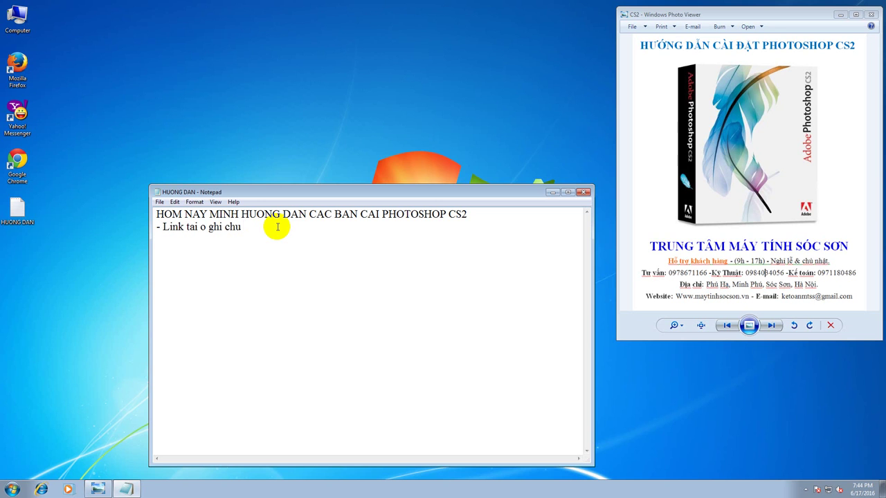
type("du")
type("oi video na")
type("y.")
Extract the Photoshop CS2 image in D:\Phanmem with WinRAR 'Extract to Photoshop CS2\'.
double_click(19, 21)
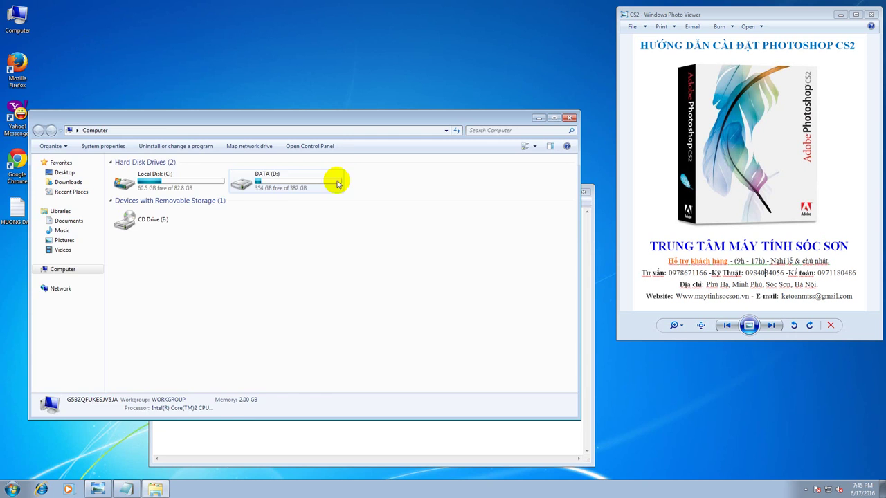
double_click(284, 178)
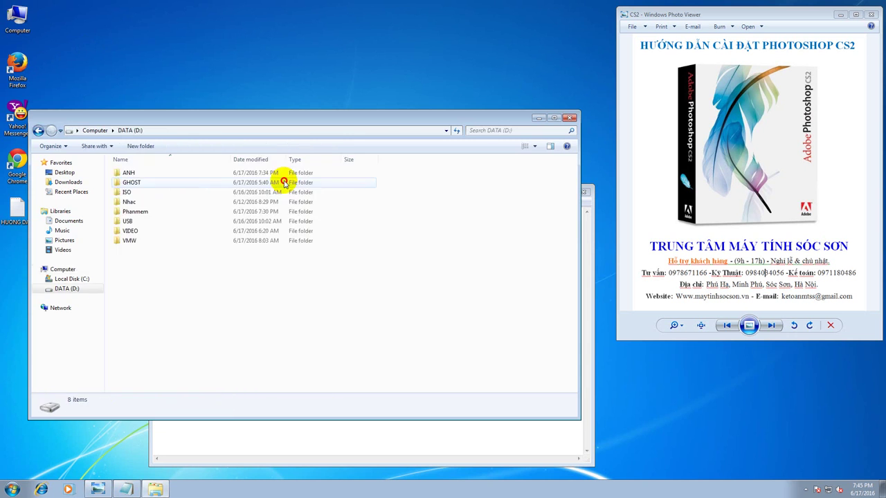
double_click(148, 214)
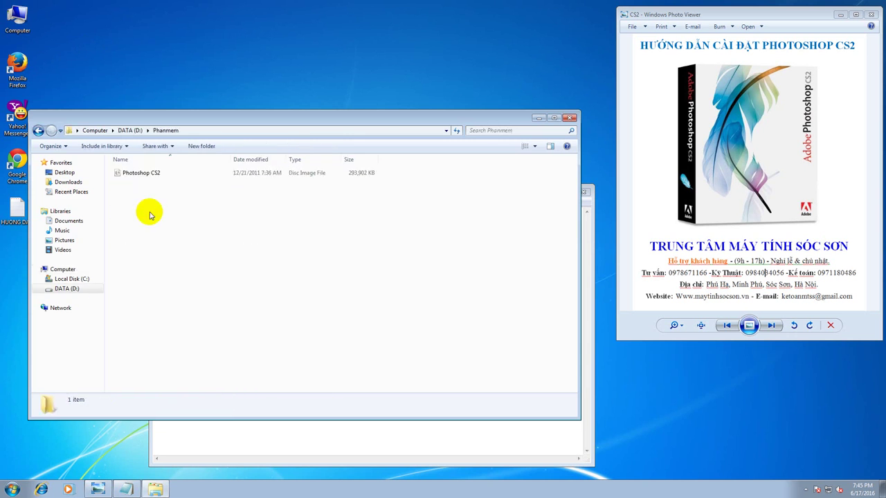
left_click(157, 178)
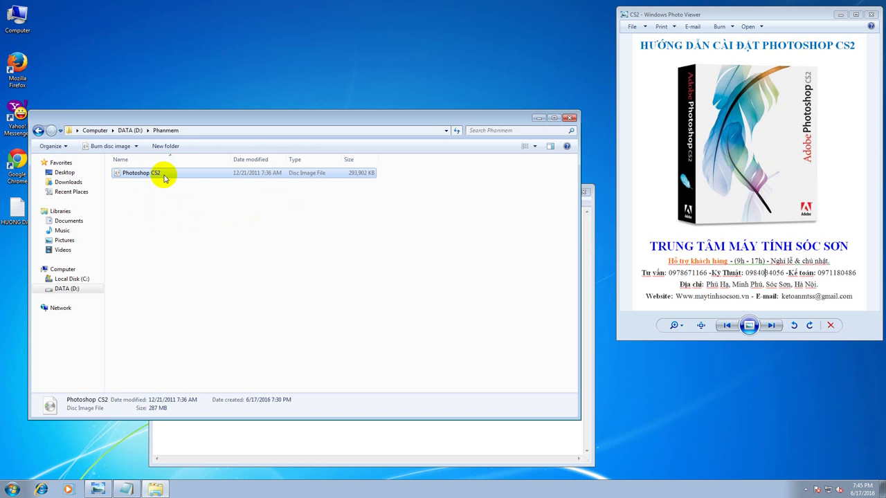
right_click(150, 174)
mouse_move(178, 191)
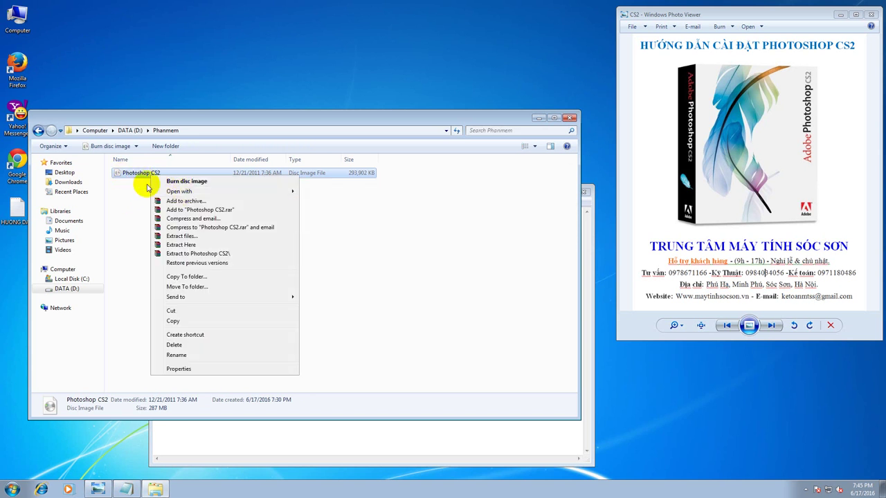
left_click(205, 254)
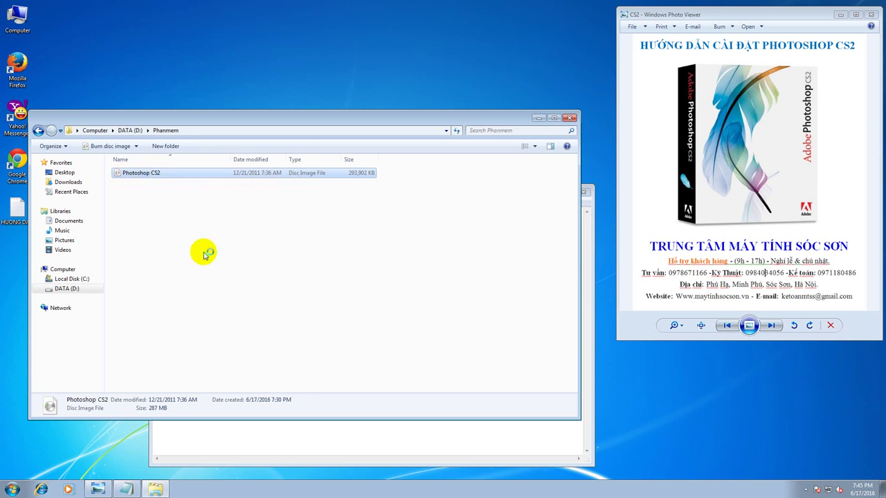
Rearrange the windows, minimizing the Notepad note and restoring the Phanmem folder window.
left_click(539, 118)
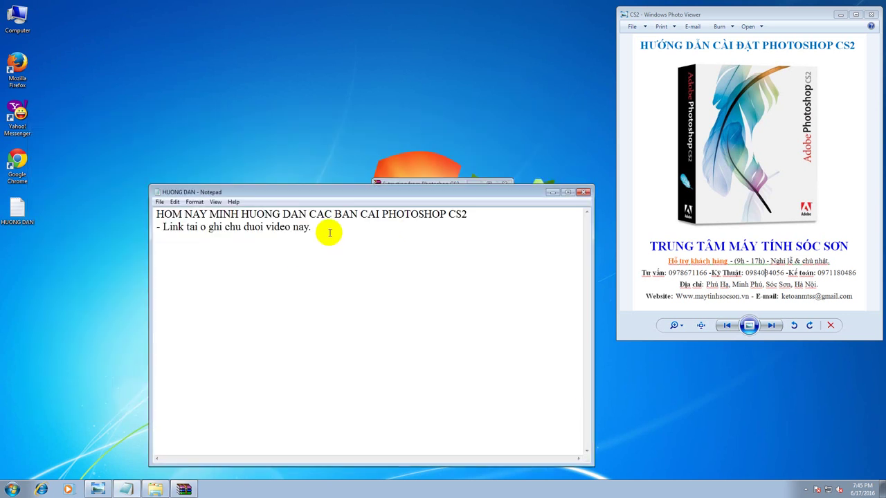
double_click(364, 191)
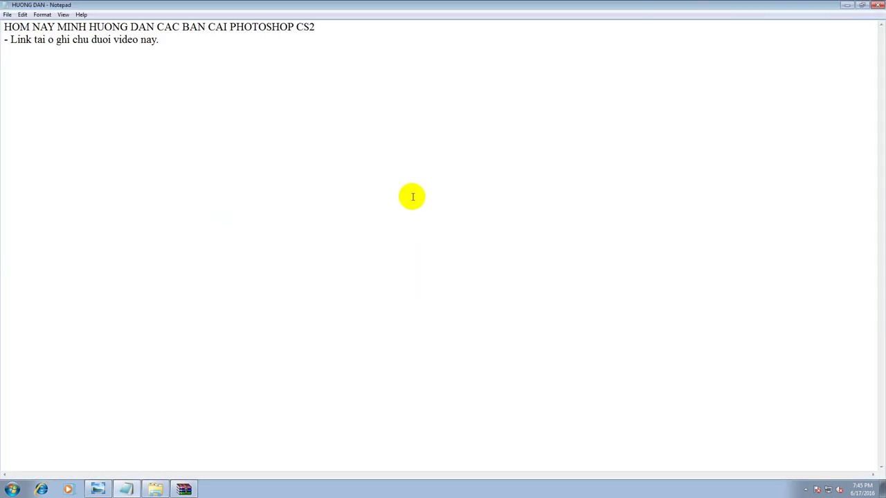
left_click(861, 6)
left_click_drag(454, 187, 452, 215)
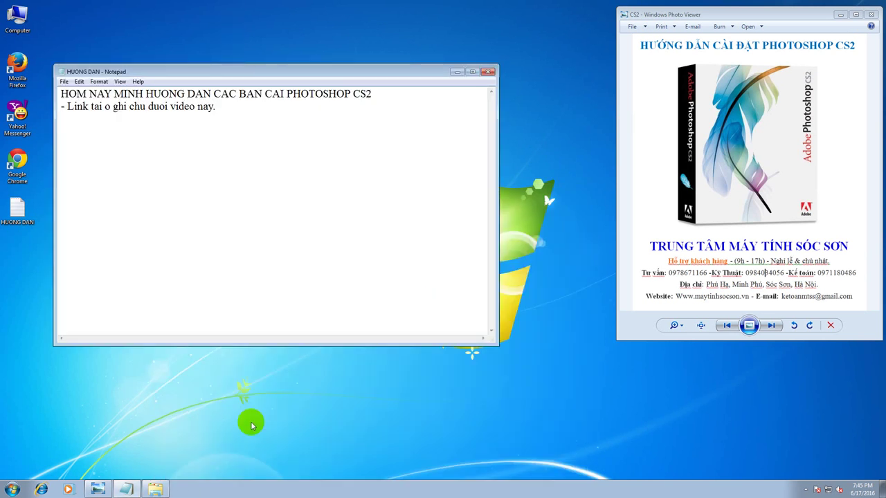
left_click(156, 489)
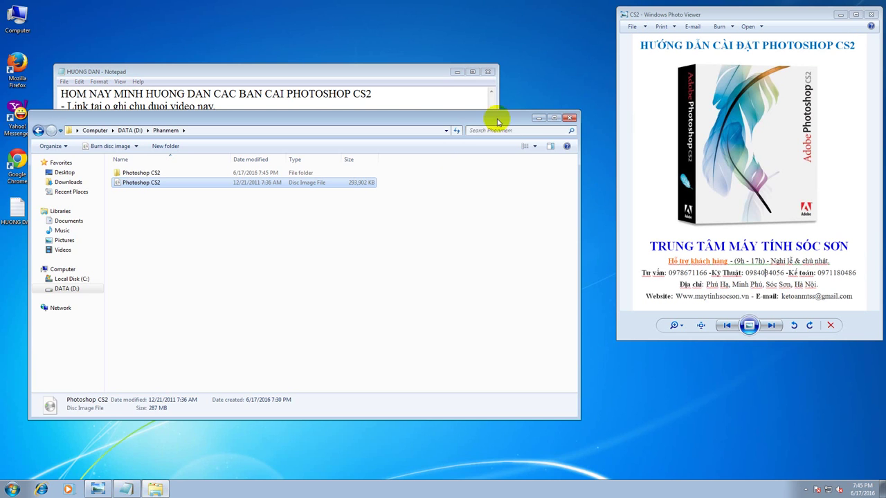
left_click_drag(495, 118, 492, 154)
left_click(480, 101)
left_click(459, 72)
left_click(536, 148)
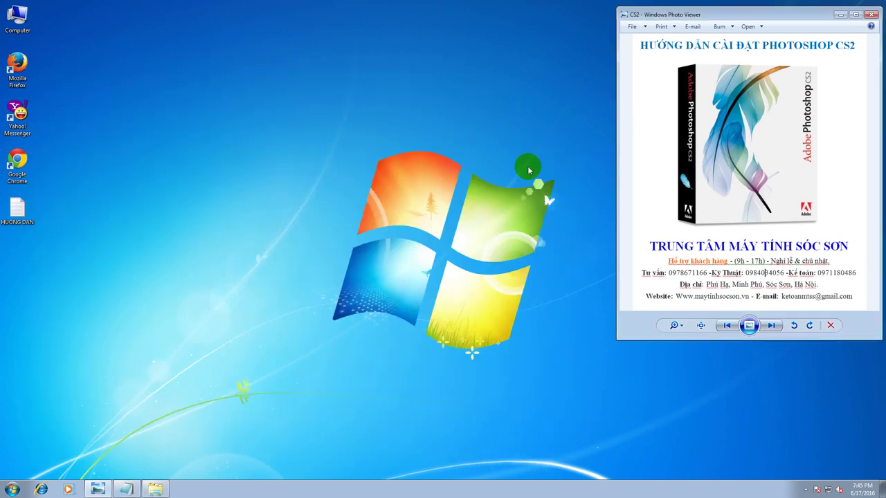
left_click(154, 489)
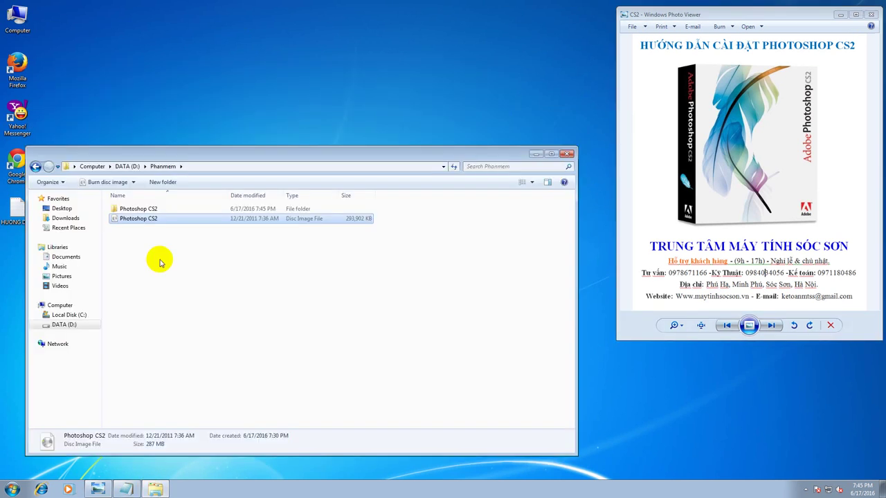
Run setup from the Photoshop CS2 folder, accept the licence and choose 'I have a serial number'.
double_click(147, 208)
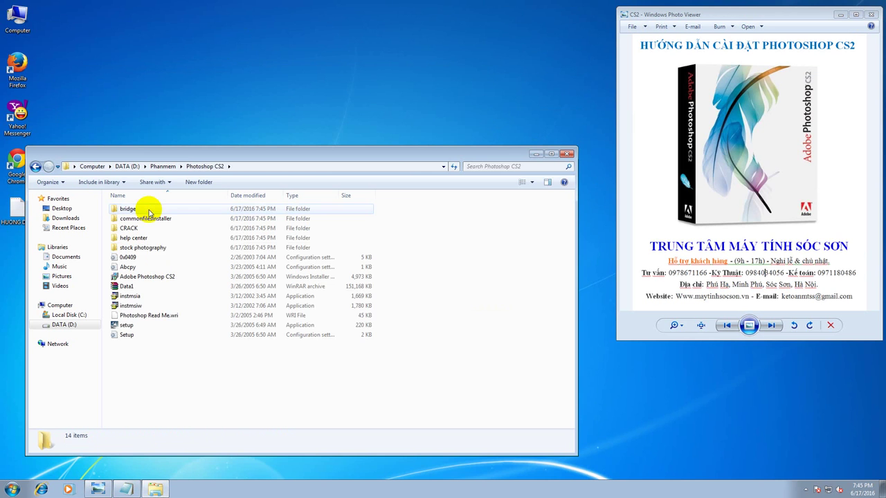
double_click(129, 325)
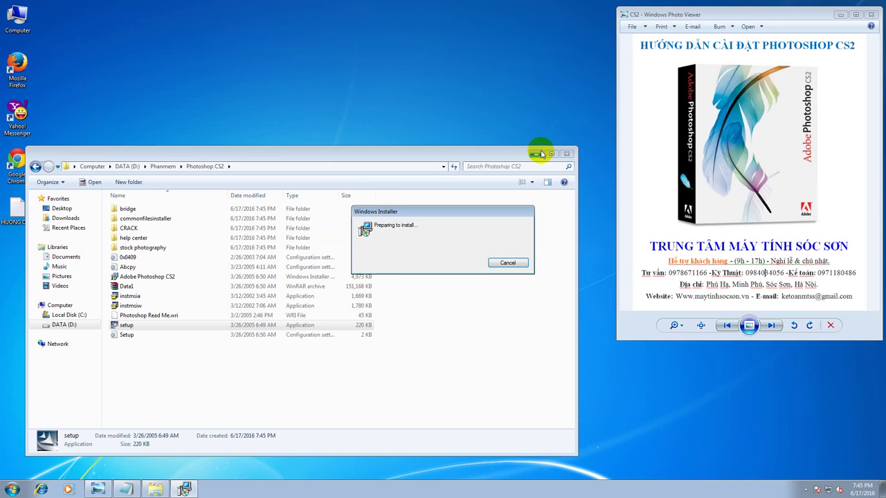
left_click(535, 153)
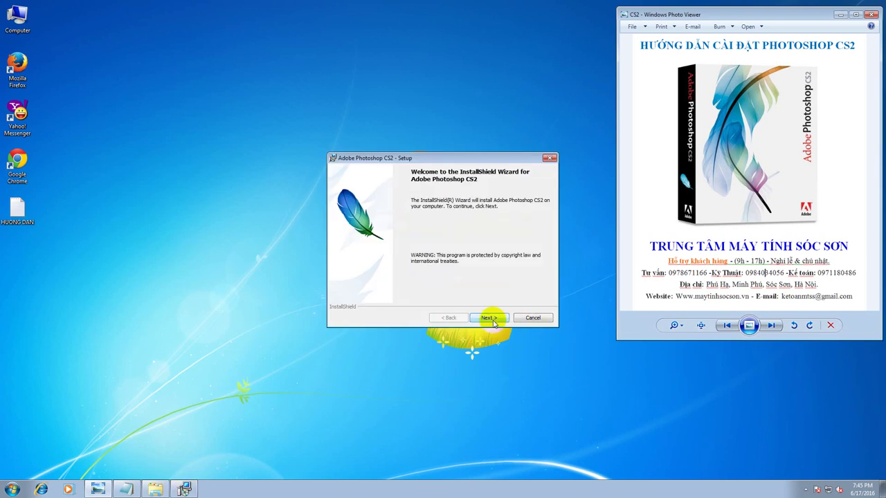
left_click(492, 322)
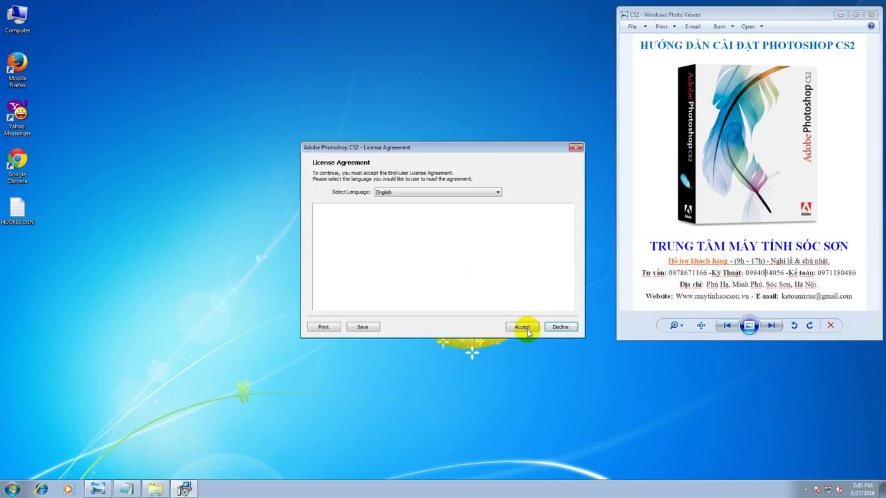
left_click(526, 330)
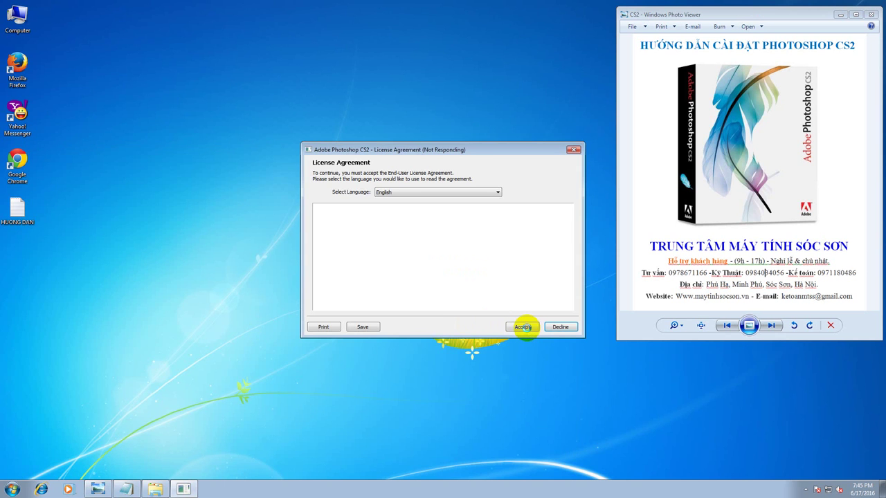
left_click(474, 287)
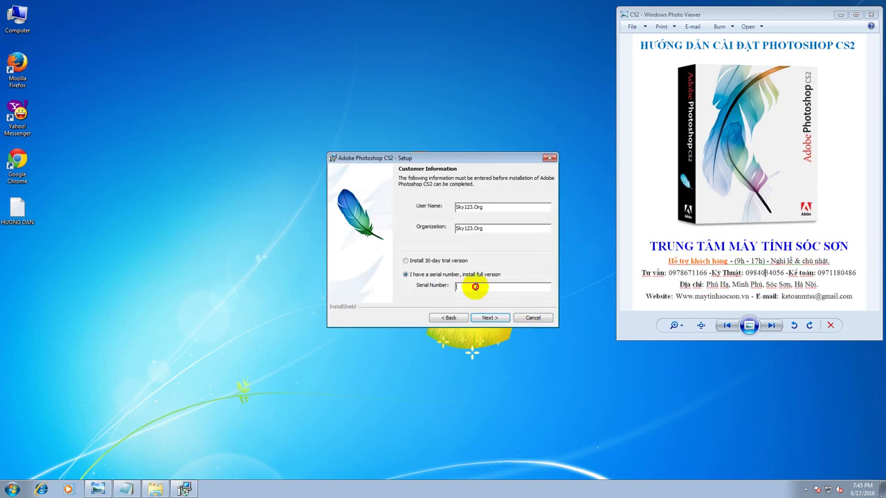
left_click(156, 488)
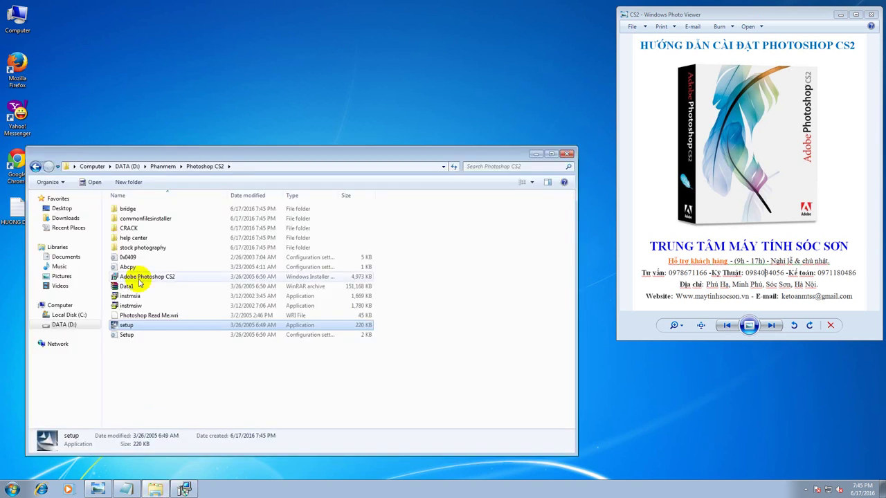
Copy the Creative Suite serial from the CRACK folder's keygen and submit it in setup.
double_click(129, 231)
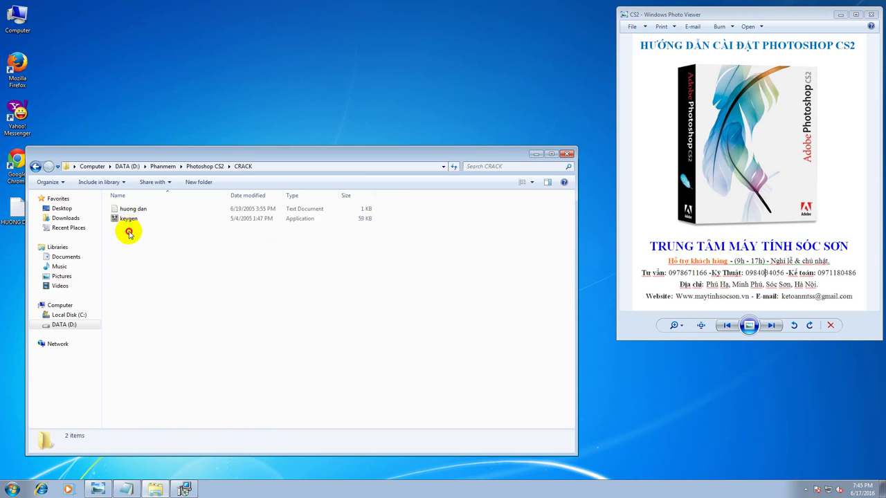
left_click(454, 225)
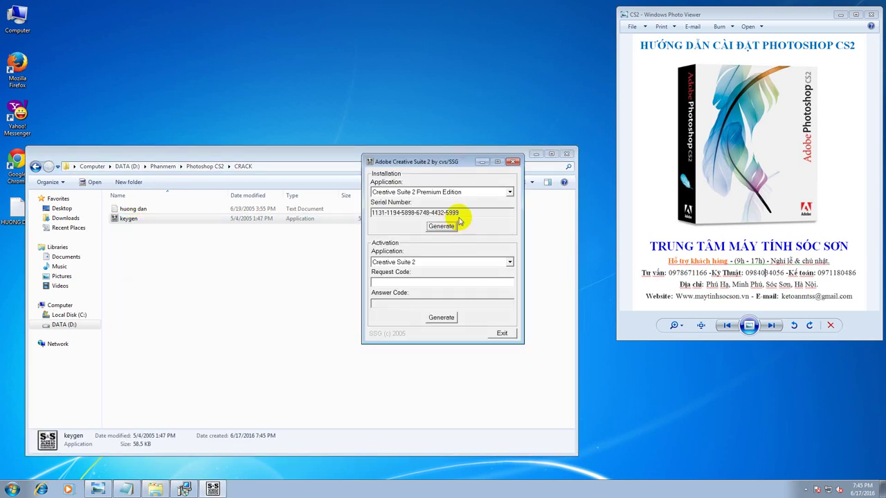
left_click_drag(463, 212, 353, 208)
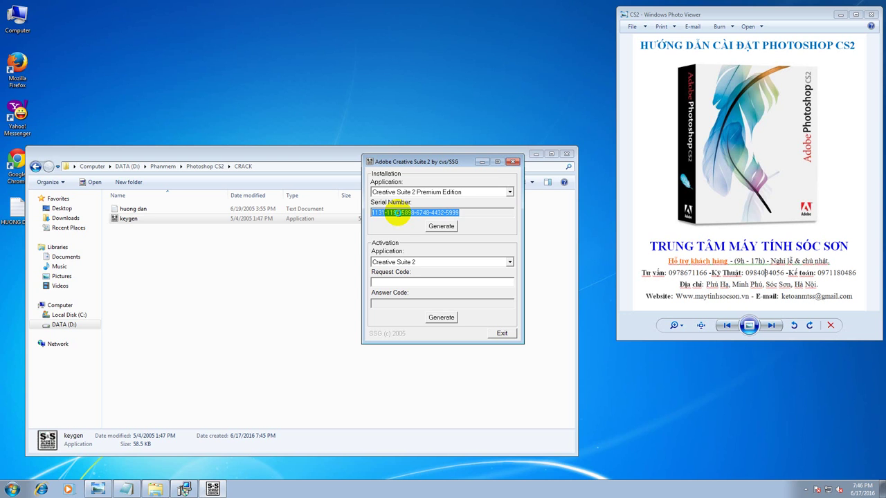
right_click(417, 216)
left_click(423, 242)
left_click(482, 161)
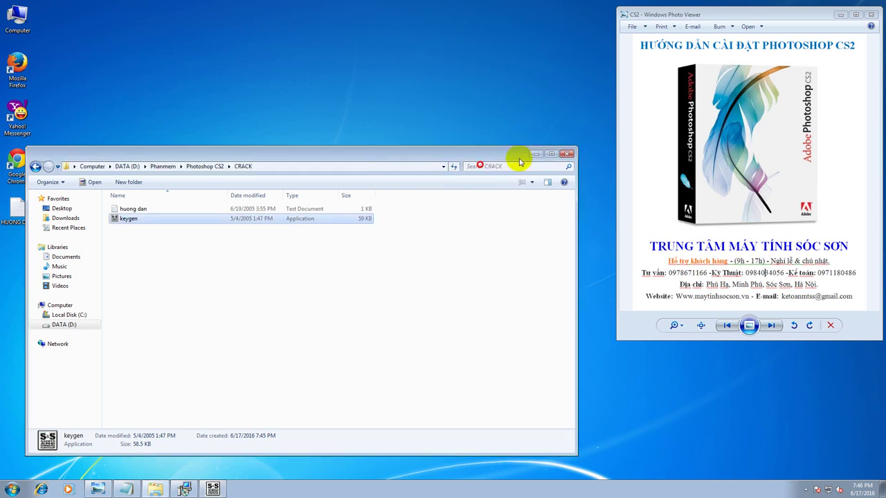
left_click(566, 154)
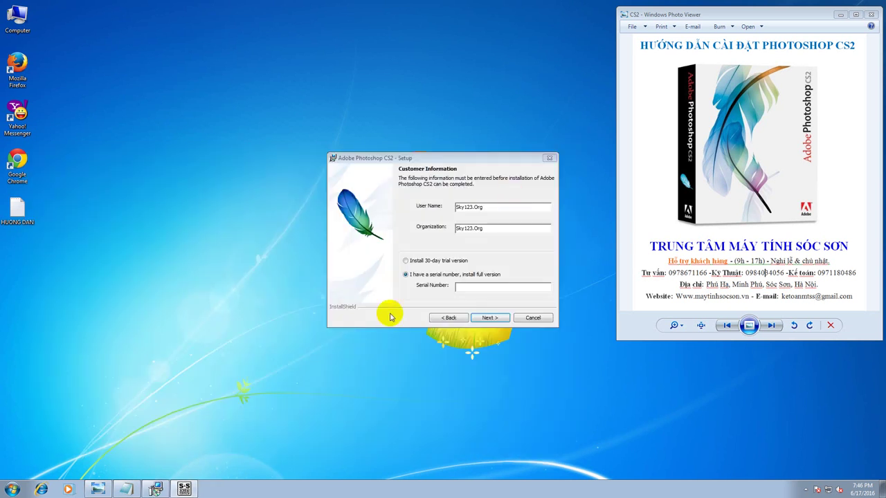
left_click(471, 287)
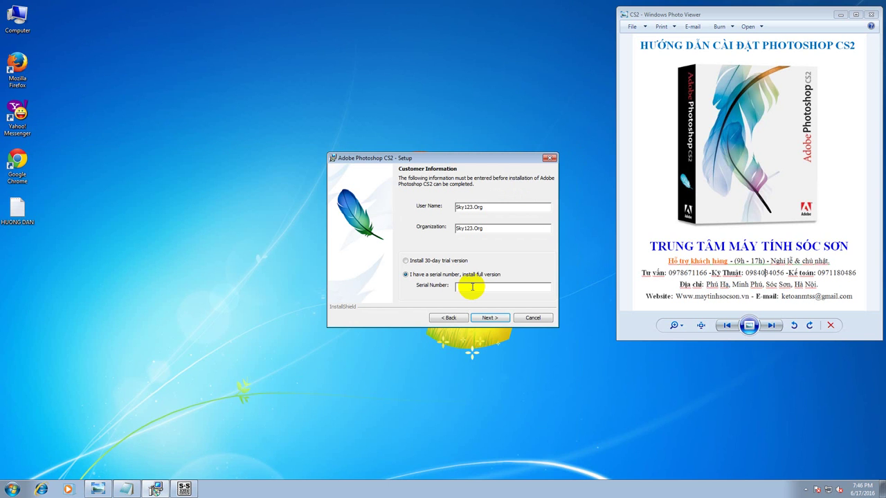
key("ctrl+v")
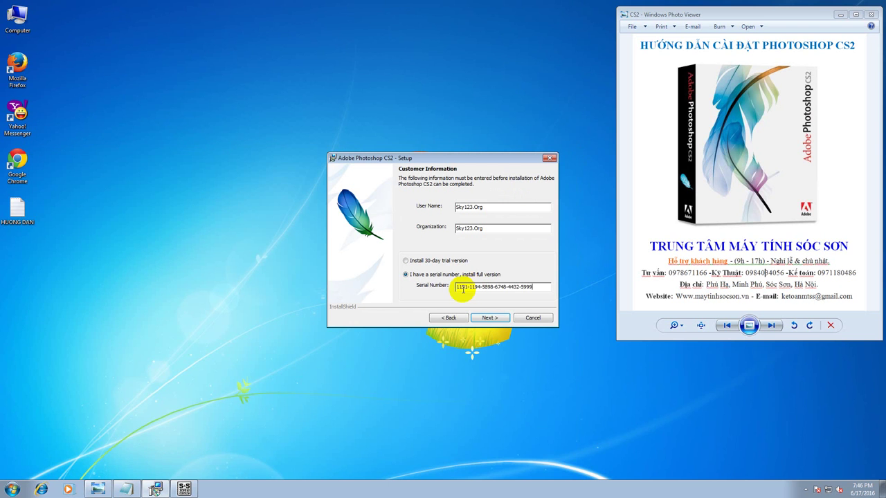
left_click(481, 317)
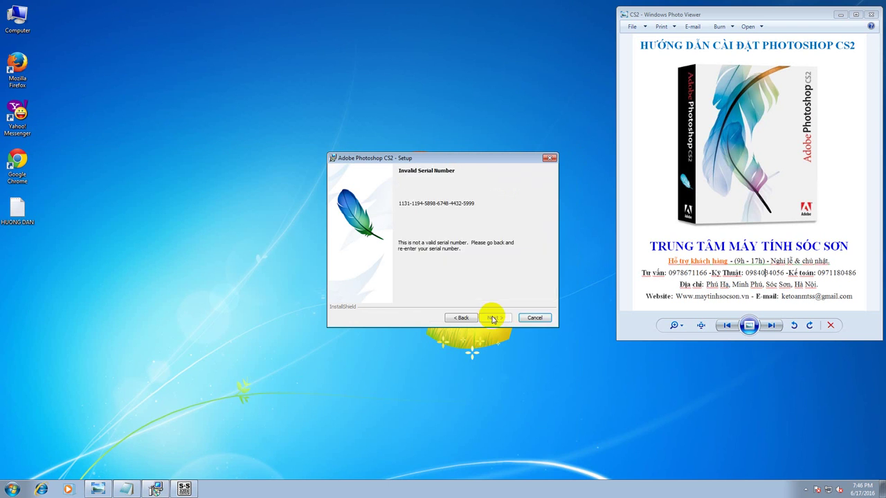
Go back in setup and copy a Photoshop CS2 9.0 serial from the keygen.
left_click(460, 317)
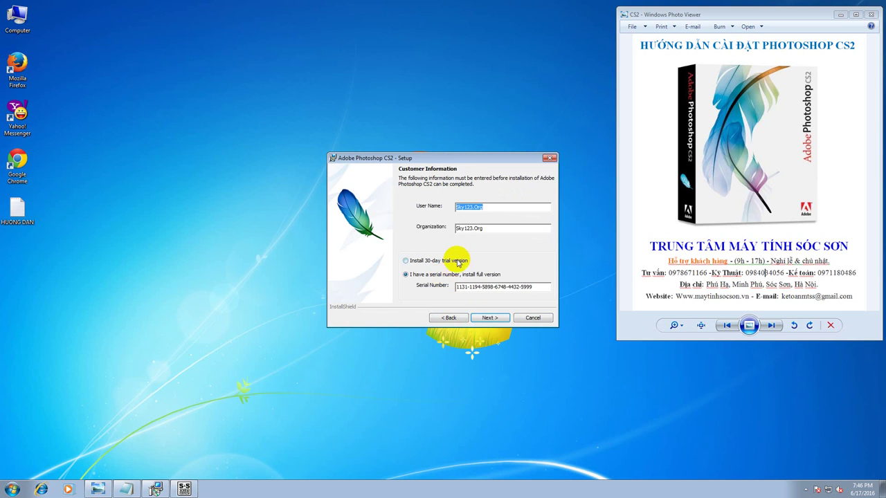
left_click(184, 490)
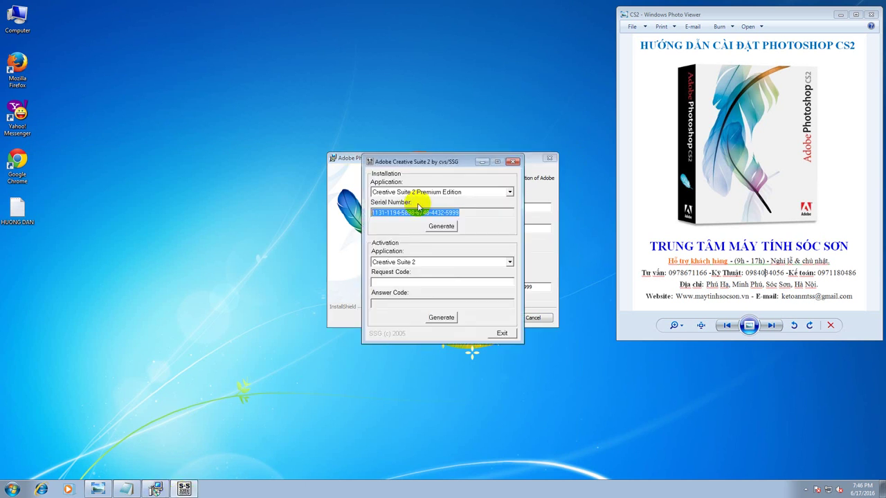
left_click(510, 192)
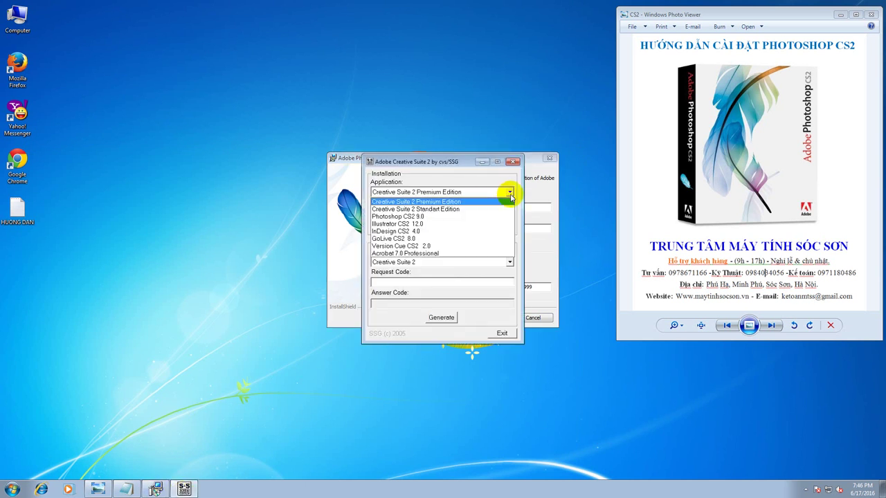
left_click(450, 215)
left_click_drag(457, 213, 310, 211)
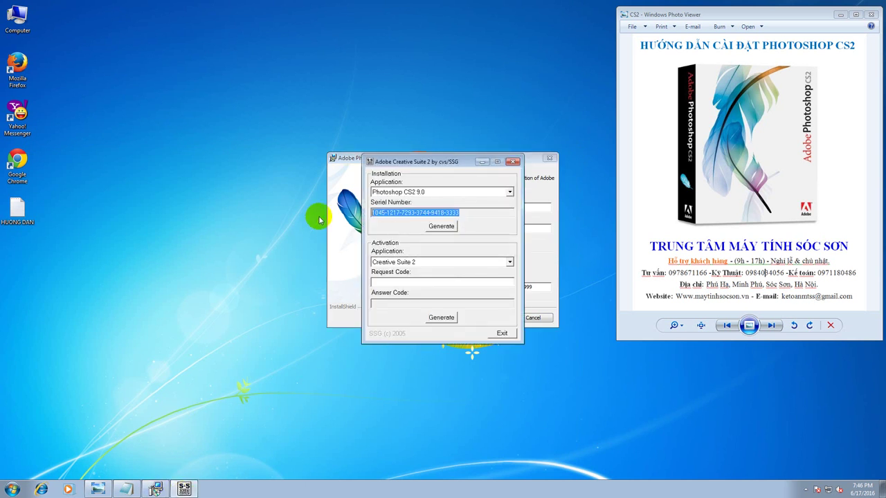
right_click(418, 213)
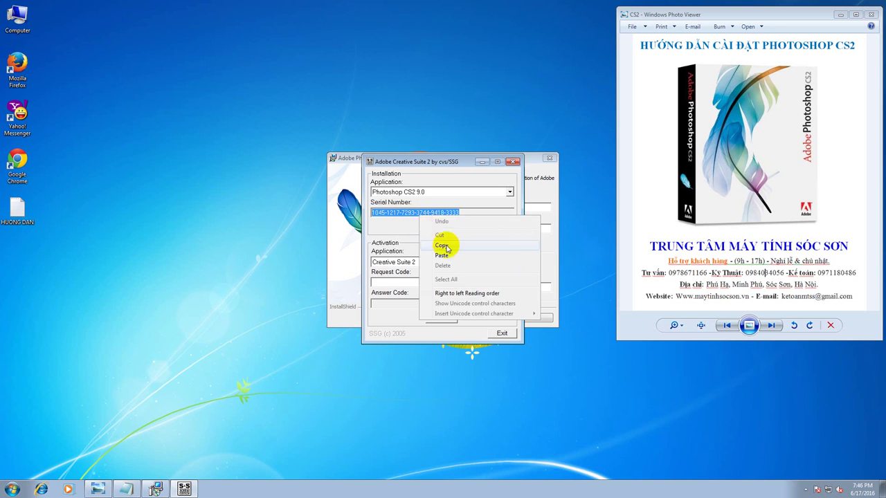
left_click(442, 246)
Replace the old serial in setup with the Photoshop CS2 9.0 serial and continue.
left_click(533, 251)
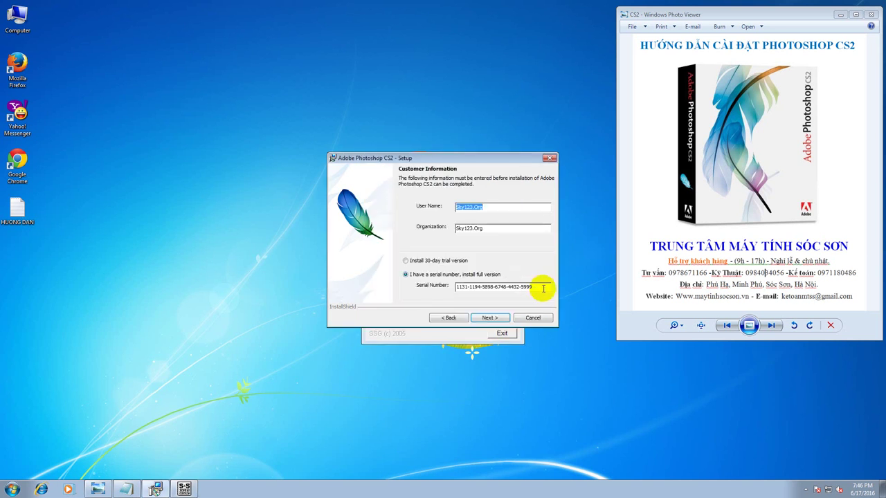
left_click_drag(543, 288, 352, 291)
key("ctrl+v")
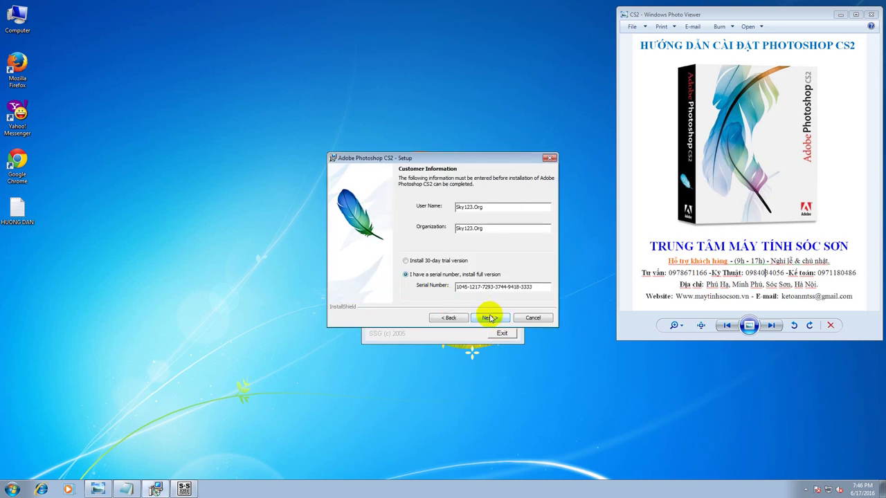
left_click(489, 317)
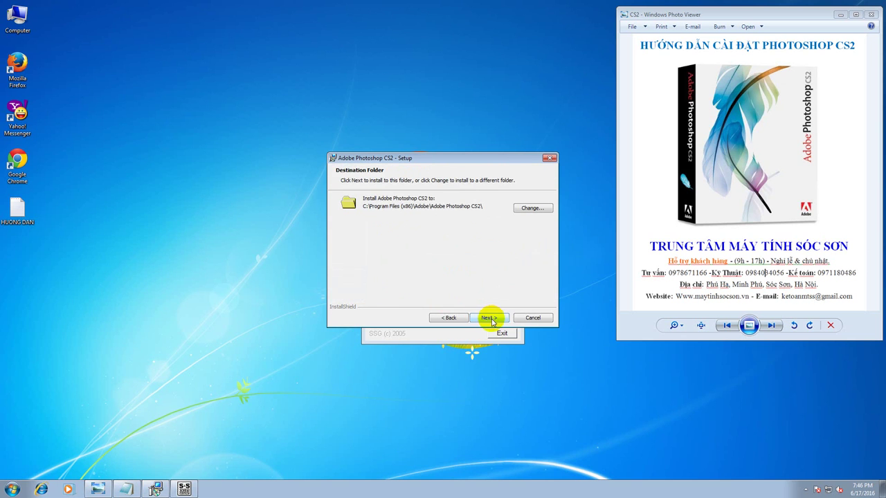
Keep the default Program Files destination and file associations, then start the install.
left_click(490, 319)
left_click(490, 318)
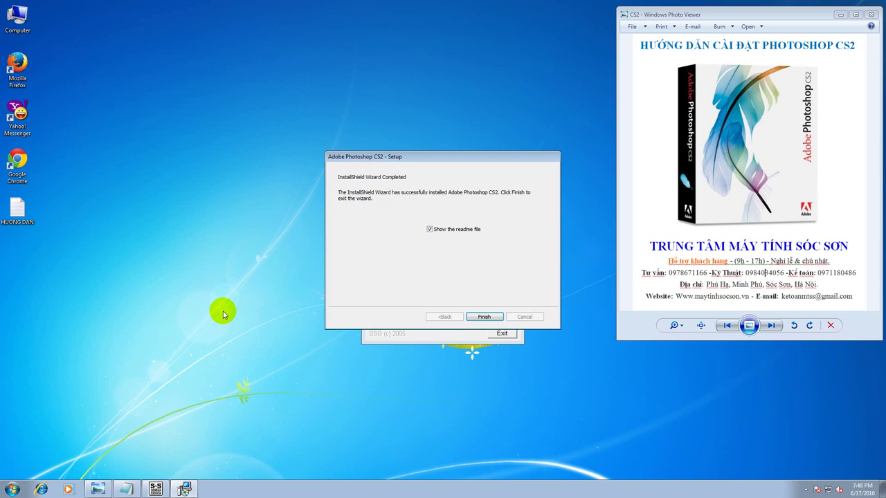
Finish setup with the readme unticked and launch Adobe Photoshop CS2 from the Start menu.
left_click(429, 229)
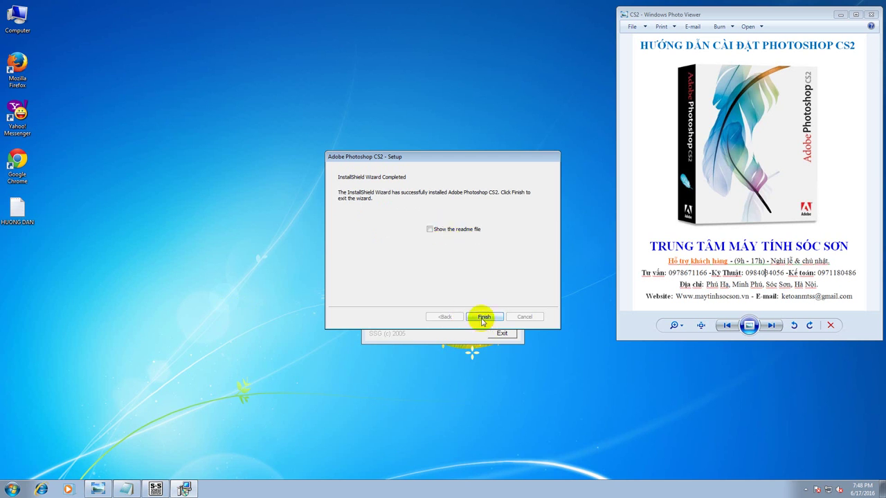
left_click(482, 317)
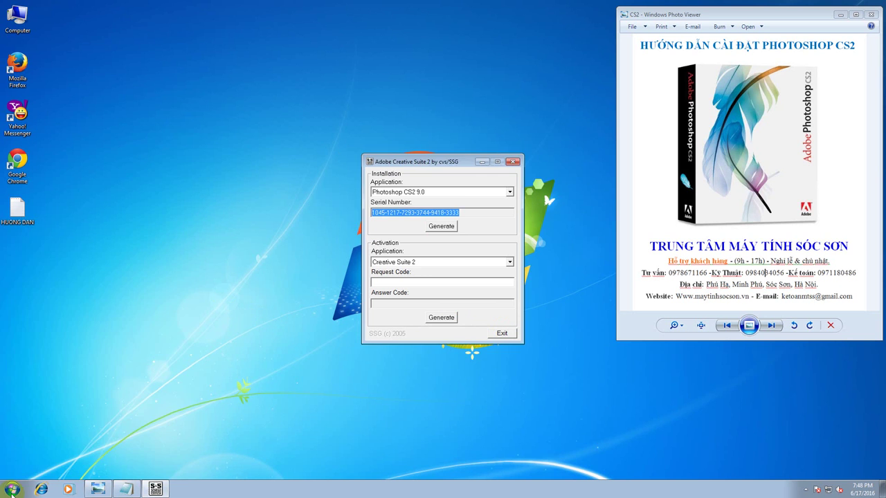
left_click(12, 490)
left_click(48, 424)
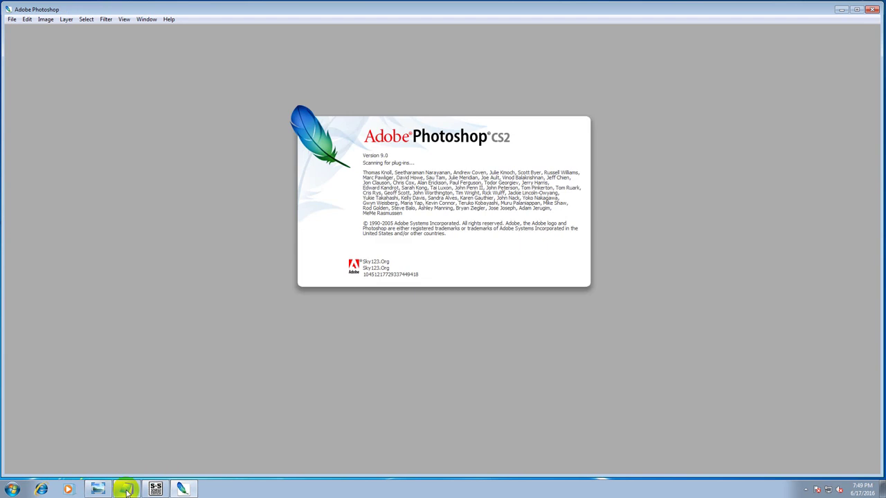
In the moved Notepad window, type 'Buoc cai dat da xong.' and a line about the crack step.
left_click(127, 490)
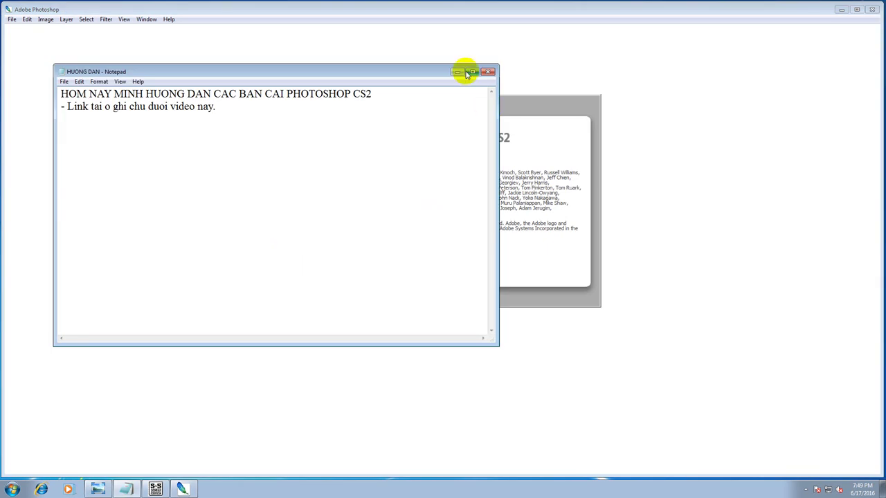
left_click_drag(408, 75, 364, 58)
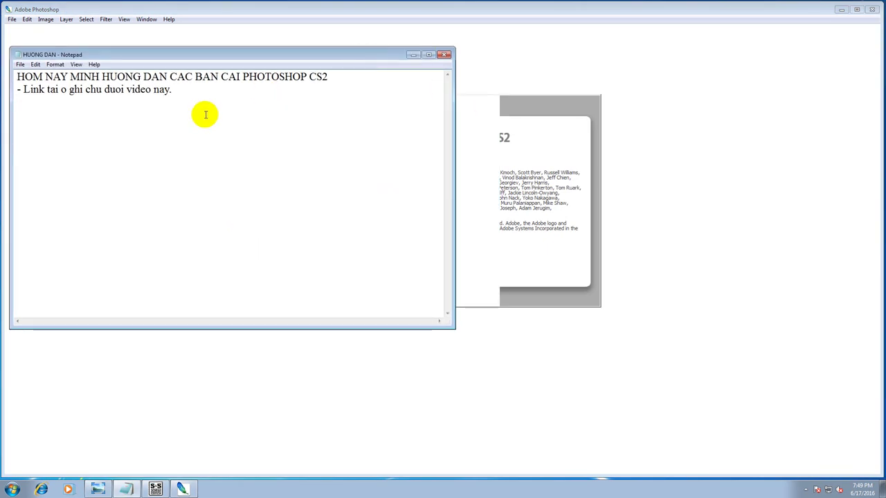
type("Buon")
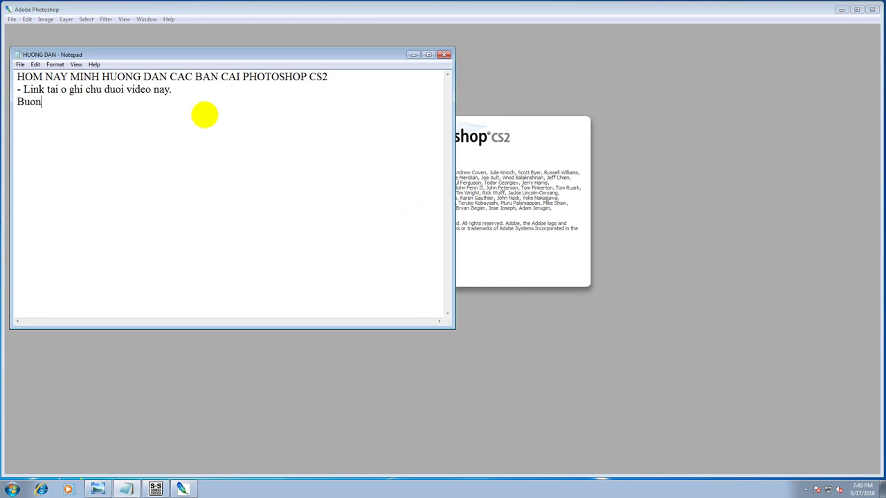
key("BackSpace")
type("c")
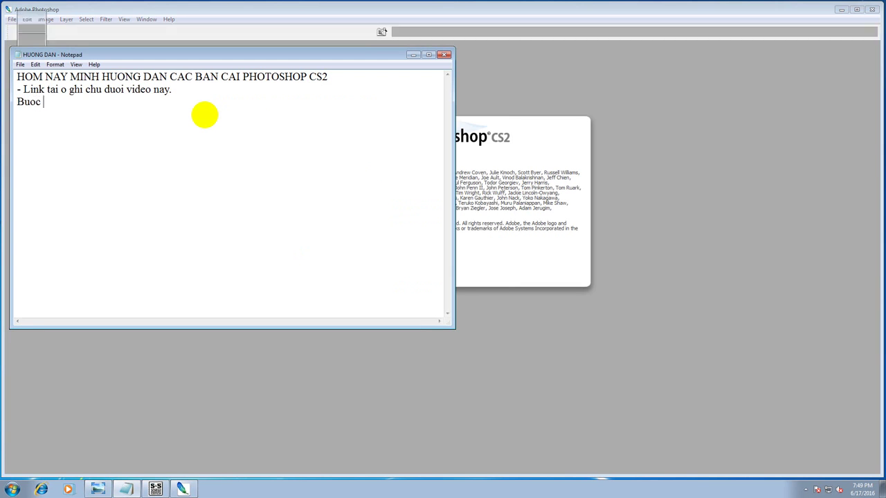
type("ca")
type("i dat ")
type("da")
type(" xo")
type("gi")
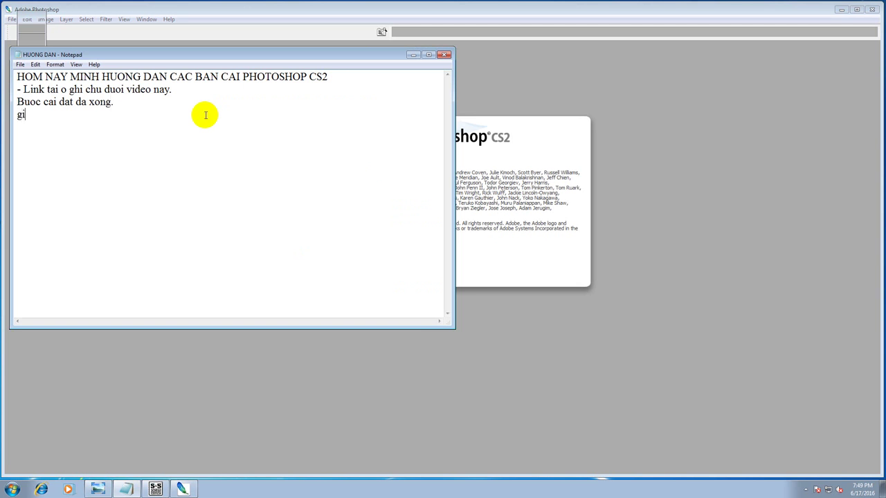
type("otoi")
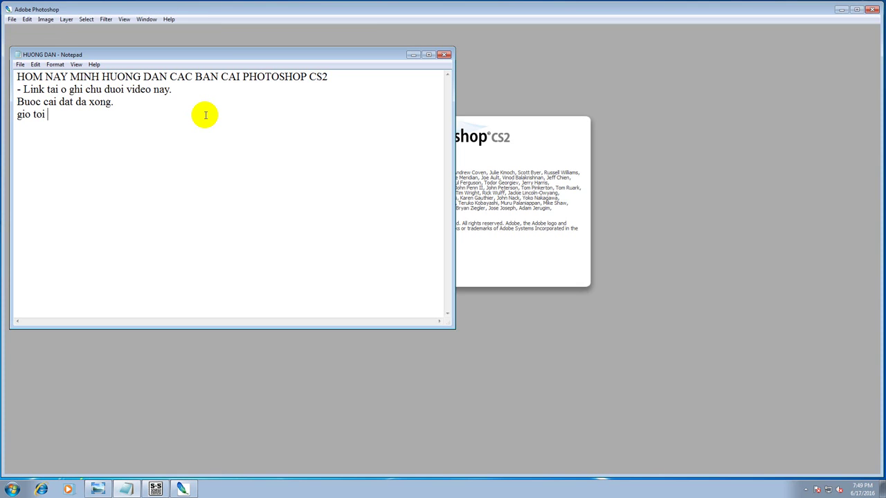
type(" buoc")
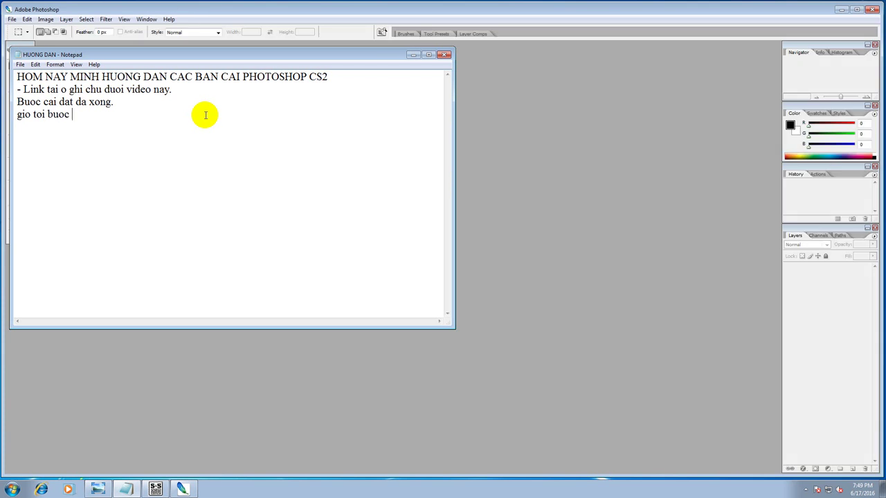
type(" cae")
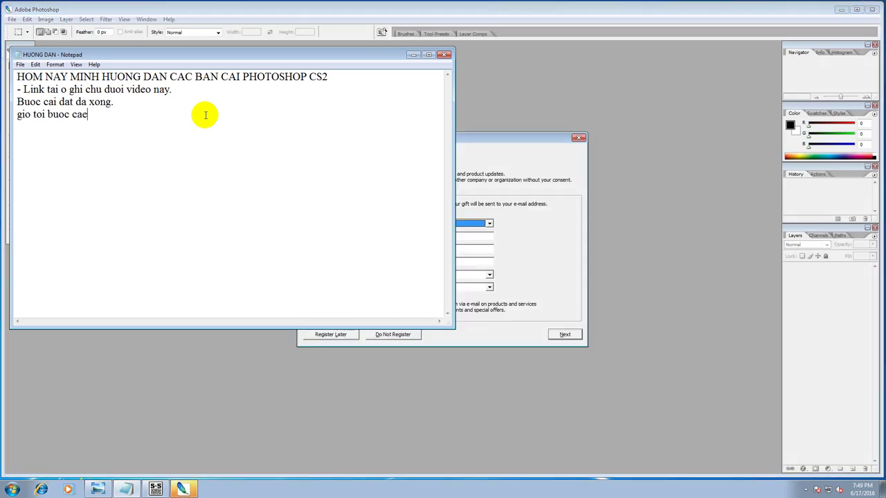
type("ck")
key("BackSpace")
key("BackSpace")
key("BackSpace")
type("r")
type("ck t")
type("hu 2 ")
type("de ")
type("hoan")
type(" tha")
type("ng c")
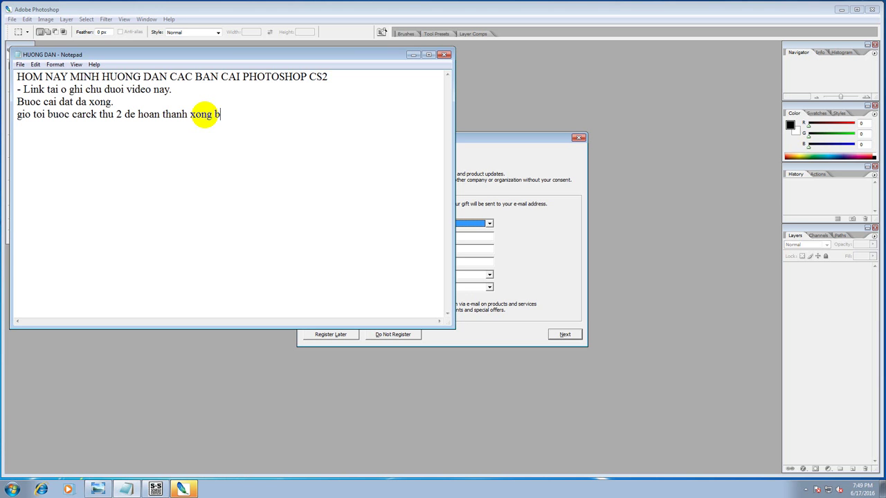
type("uoc cai dat")
Choose Do Not Register, then Activation Options > By telephone to reach Phone Activation.
left_click(414, 54)
left_click(349, 306)
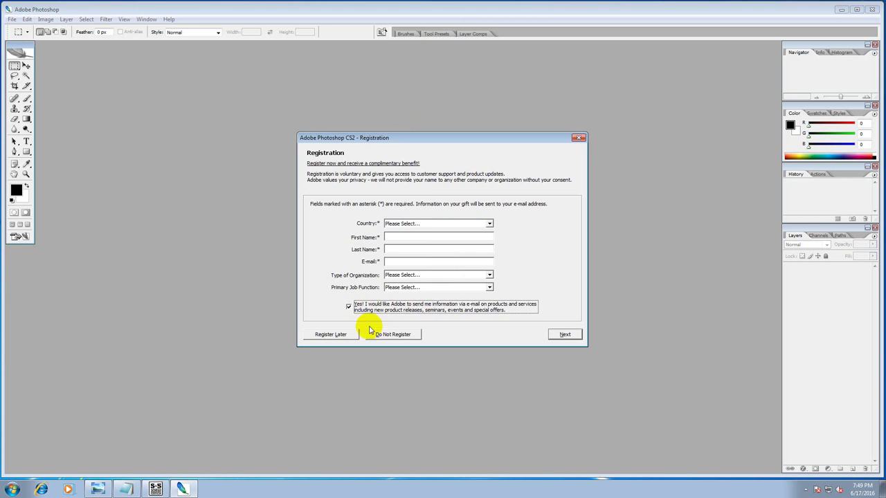
left_click(407, 335)
double_click(363, 229)
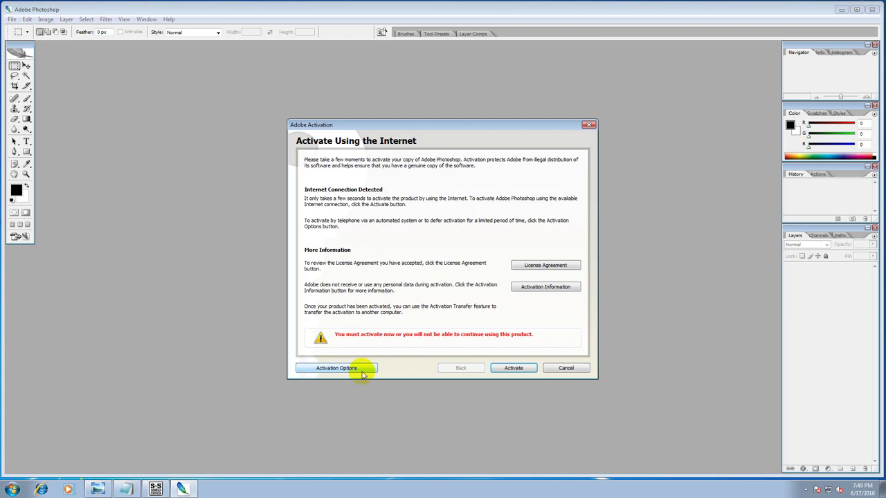
left_click(361, 369)
left_click(320, 222)
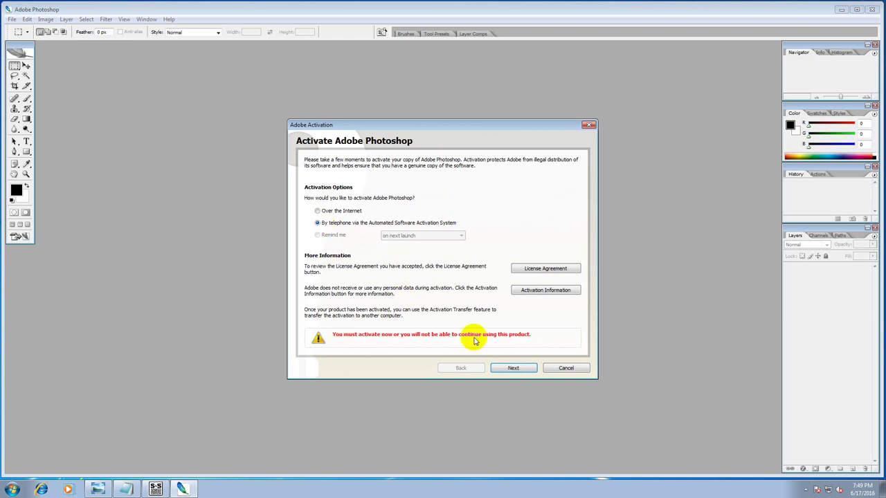
left_click(510, 368)
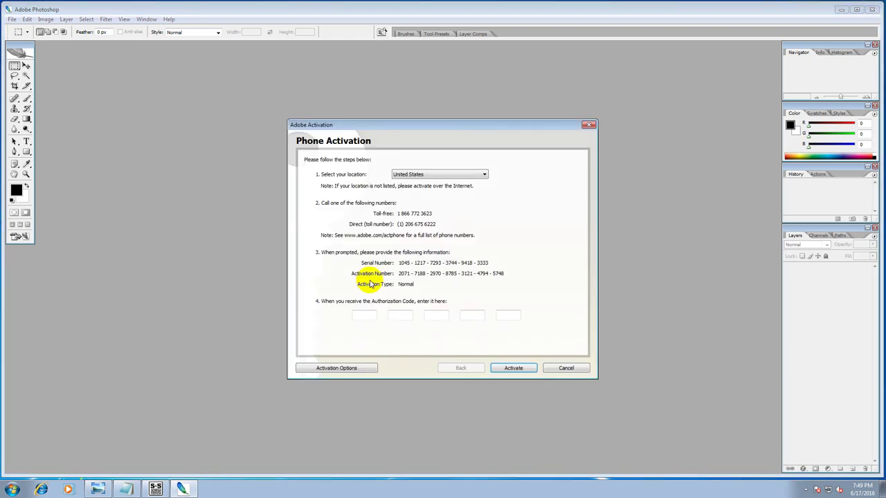
Generate an answer code in the keygen from the copied activation number for Photoshop CS2 9.0.
left_click_drag(398, 274, 501, 273)
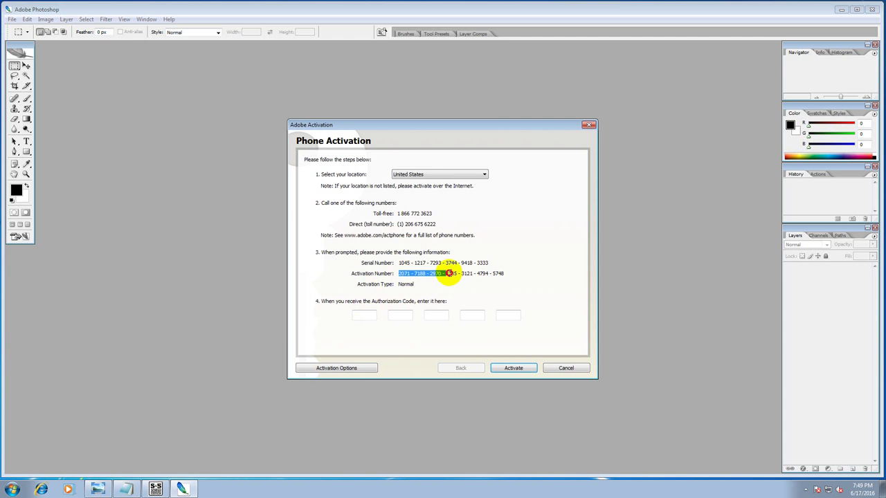
right_click(496, 275)
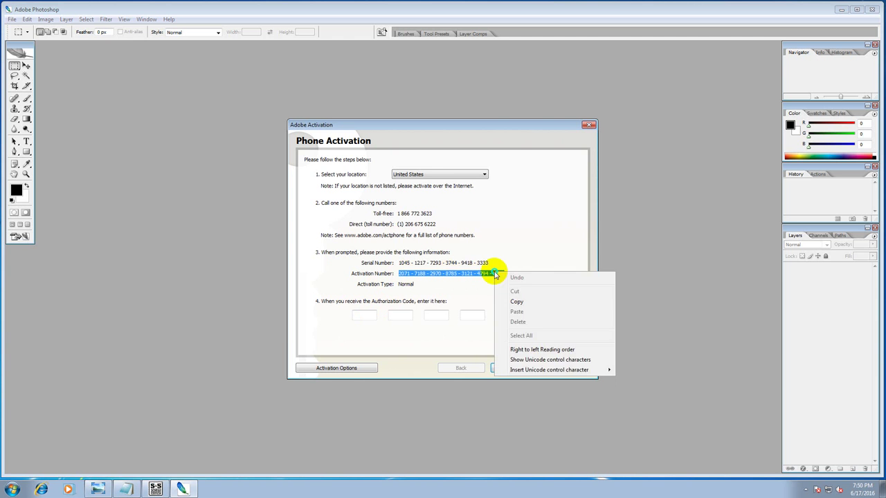
left_click(516, 301)
left_click(168, 486)
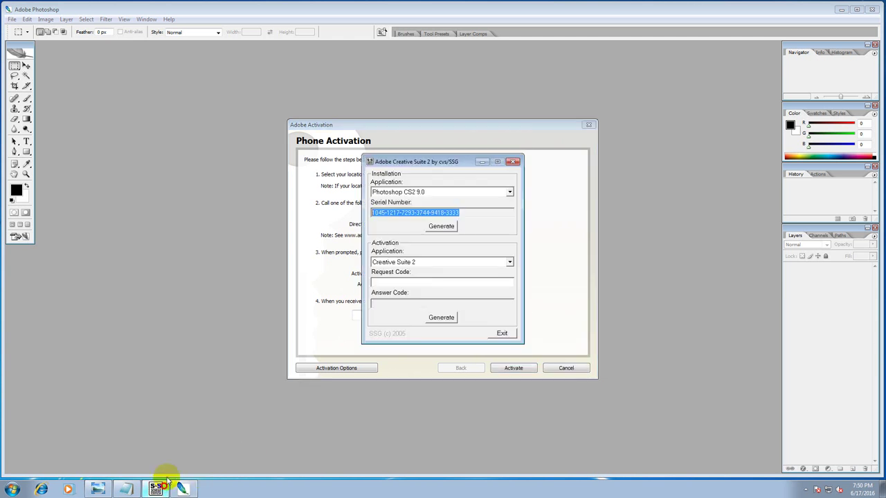
left_click(421, 263)
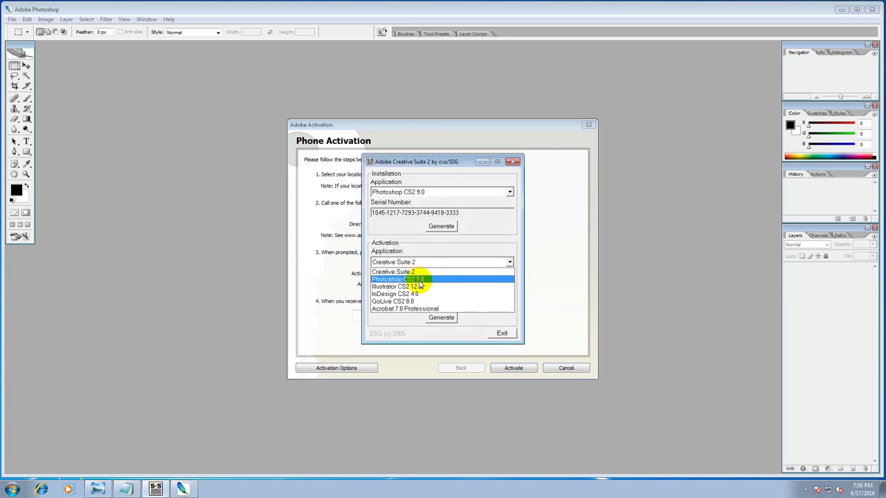
left_click(416, 279)
left_click(416, 286)
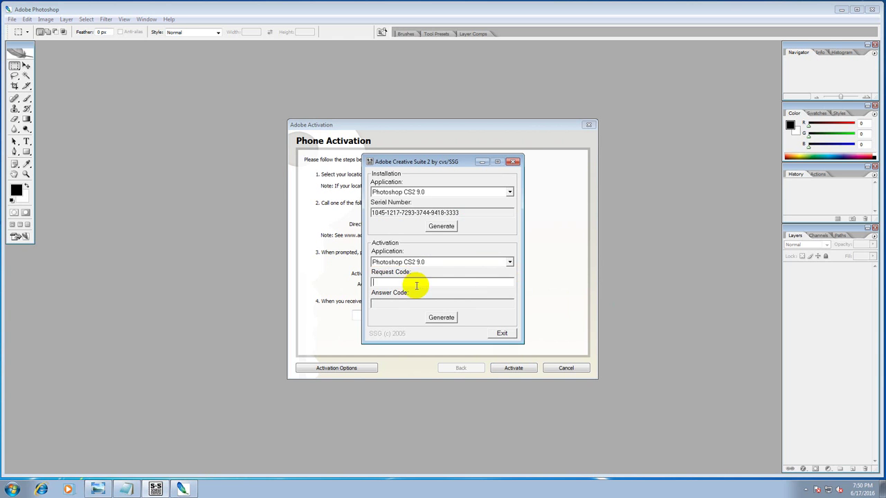
key("ctrl+v")
left_click(436, 317)
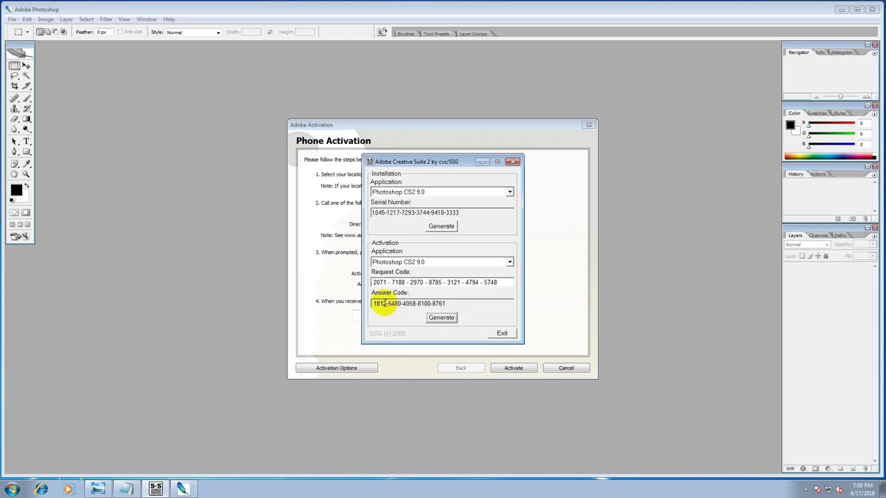
Copy the first three answer-code groups into the first three Authorization Code boxes.
left_click_drag(373, 304, 385, 305)
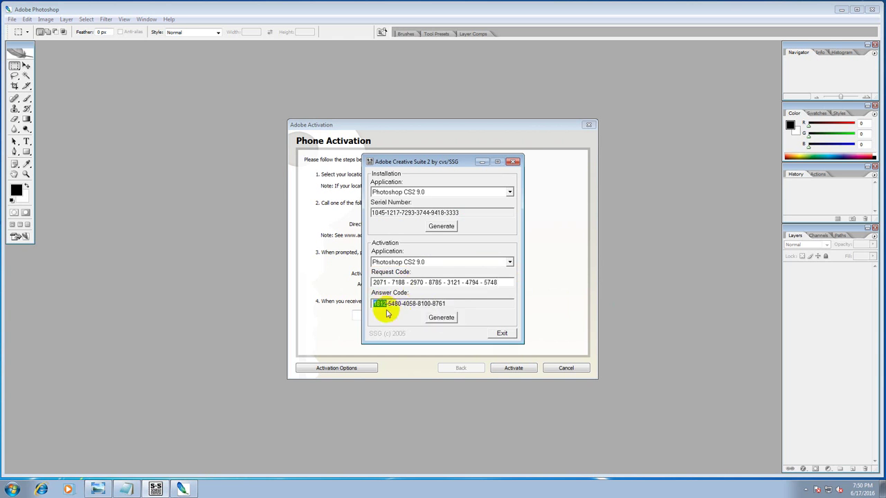
left_click(366, 316)
key("ctrl+v")
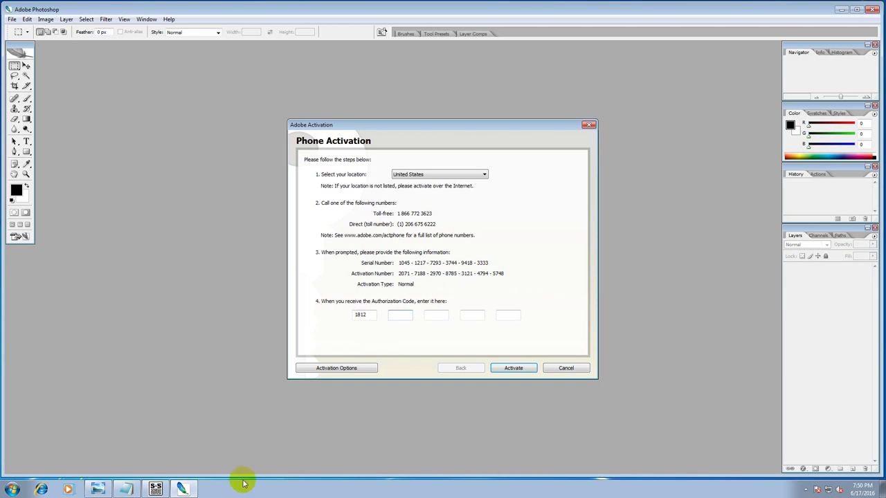
left_click(156, 490)
left_click_drag(388, 304, 401, 304)
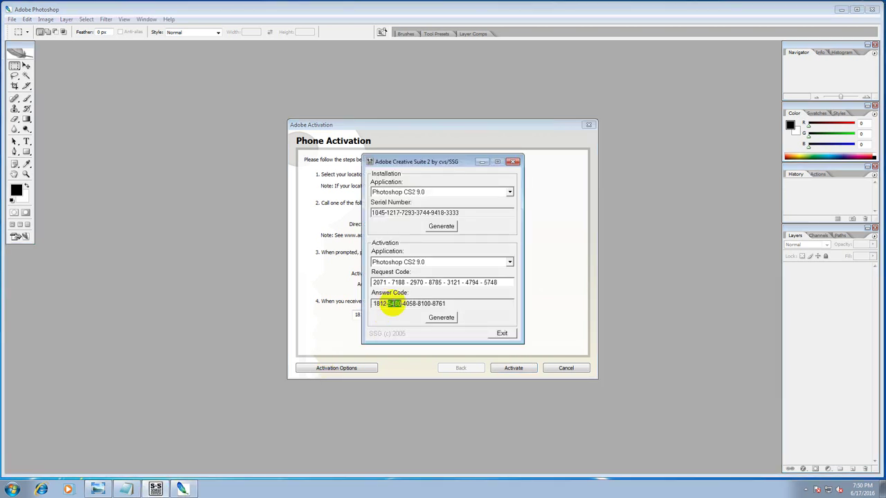
key("ctrl+c")
left_click(370, 328)
key("ctrl+v")
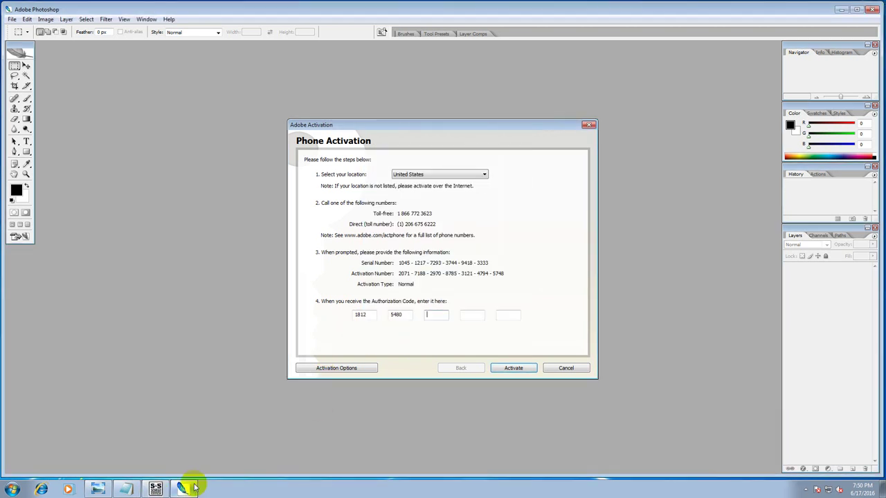
left_click(158, 489)
left_click_drag(403, 304, 416, 304)
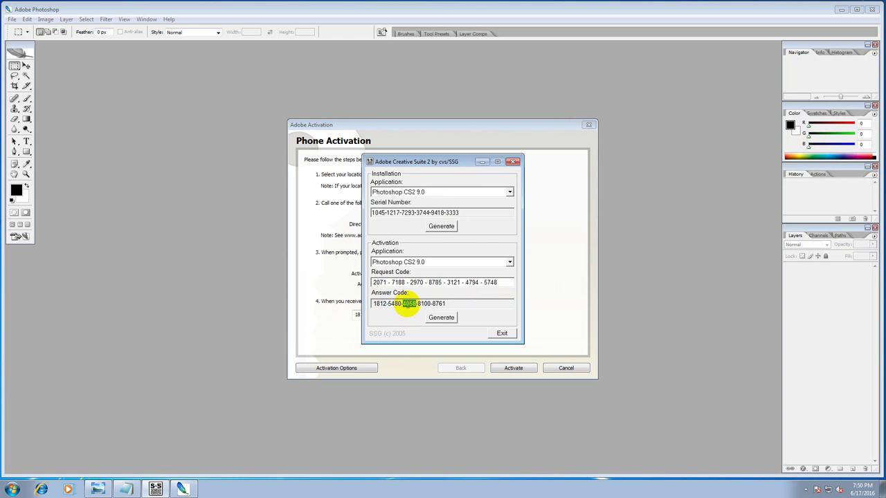
key("ctrl+c")
left_click(340, 332)
key("ctrl+v")
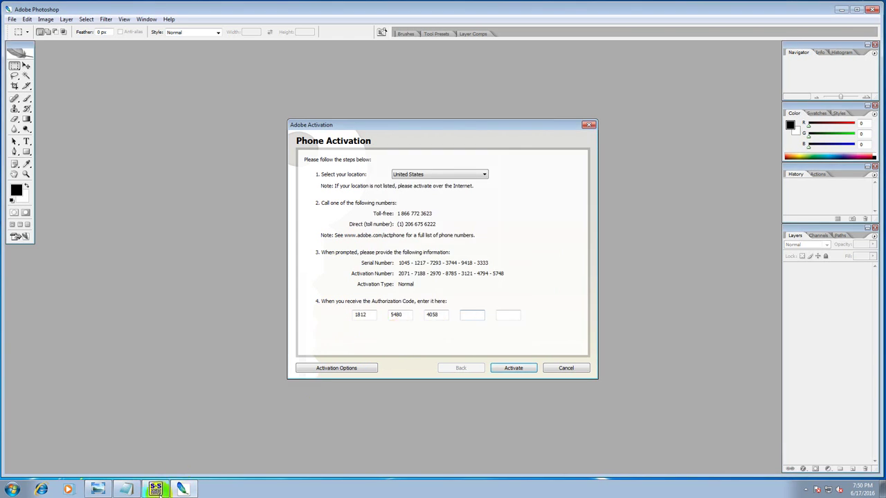
Fill the fourth and fifth Authorization Code boxes from the keygen and activate.
left_click(158, 489)
left_click_drag(418, 304, 429, 304)
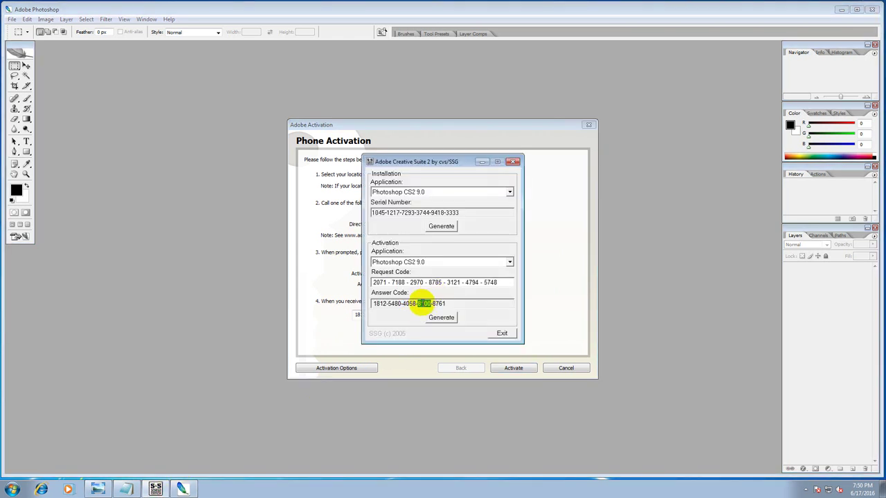
key("ctrl+c")
left_click(322, 327)
key("ctrl+v")
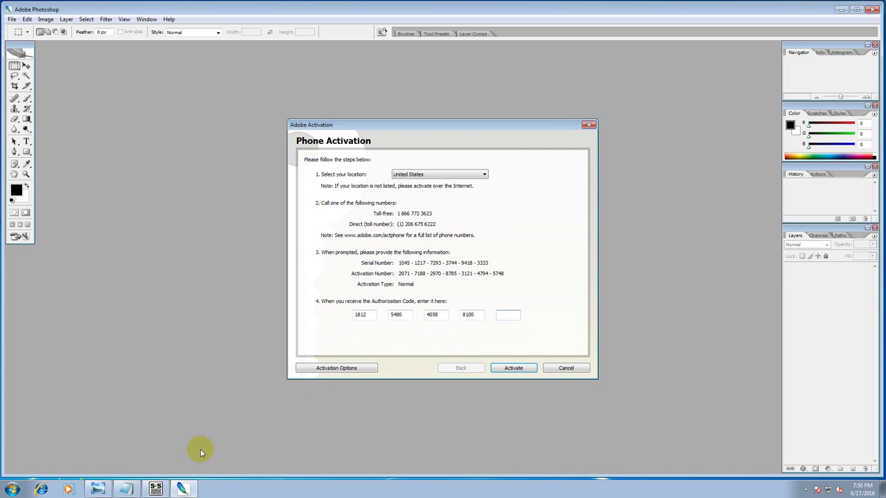
left_click(155, 490)
left_click_drag(446, 303, 435, 303)
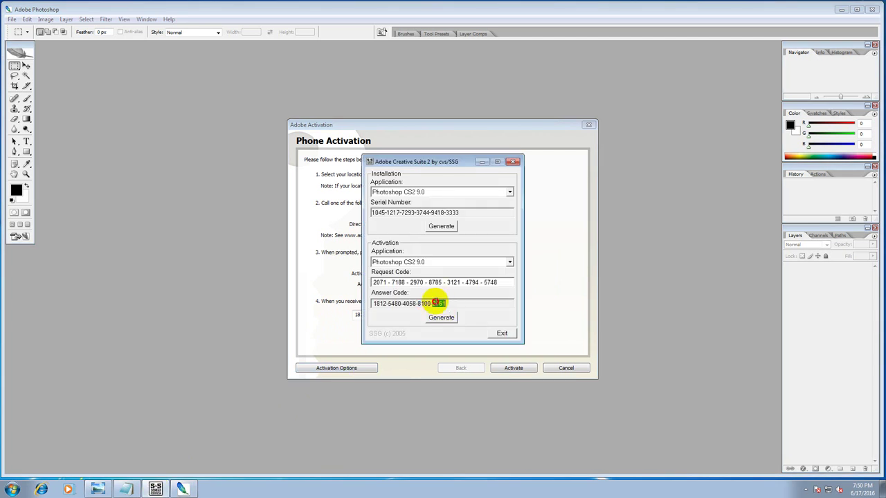
key("ctrl+c")
left_click(326, 327)
key("ctrl+v")
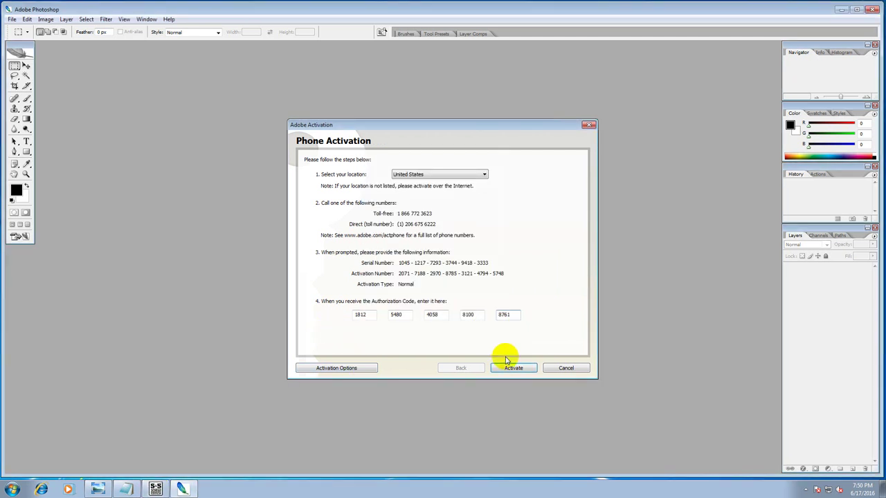
left_click(512, 368)
Close the activation dialog, cancel Updater Preferences, and choose Do Not Register for product registration.
left_click(513, 369)
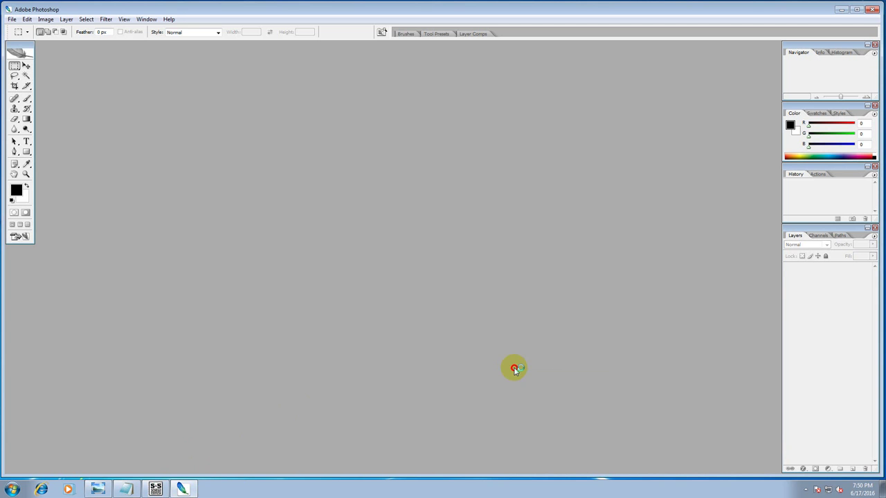
left_click(170, 19)
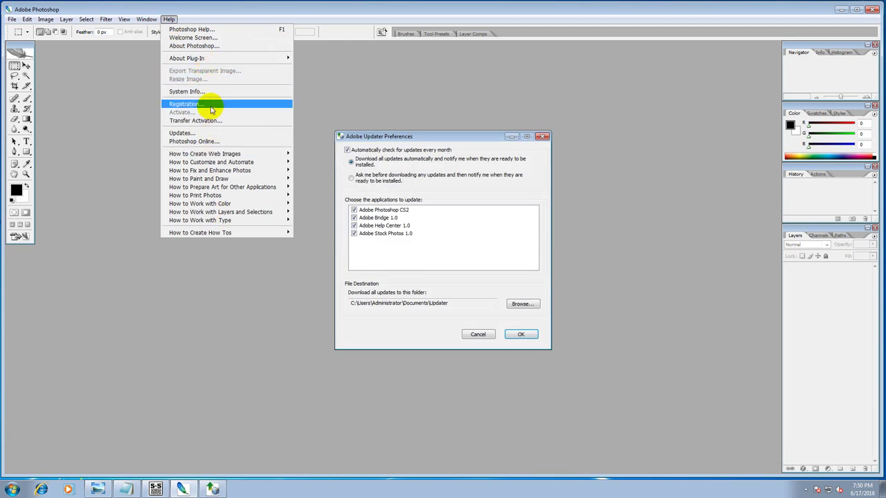
left_click(478, 334)
left_click(169, 19)
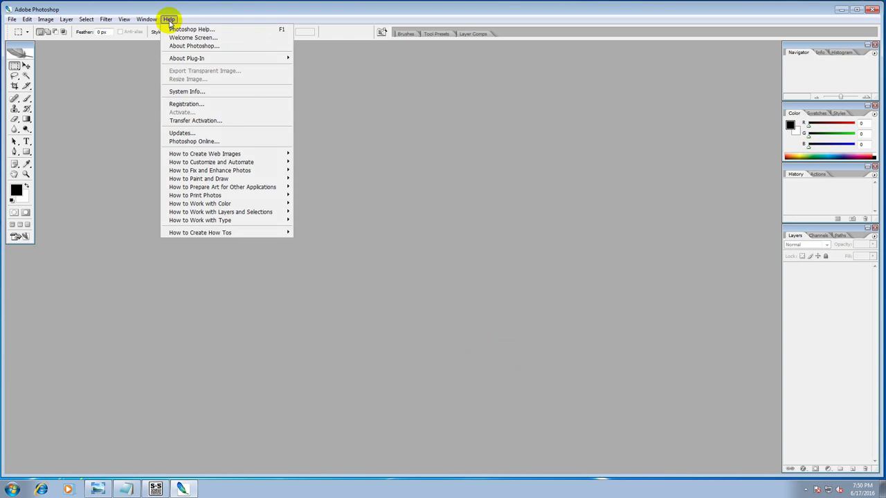
mouse_move(187, 59)
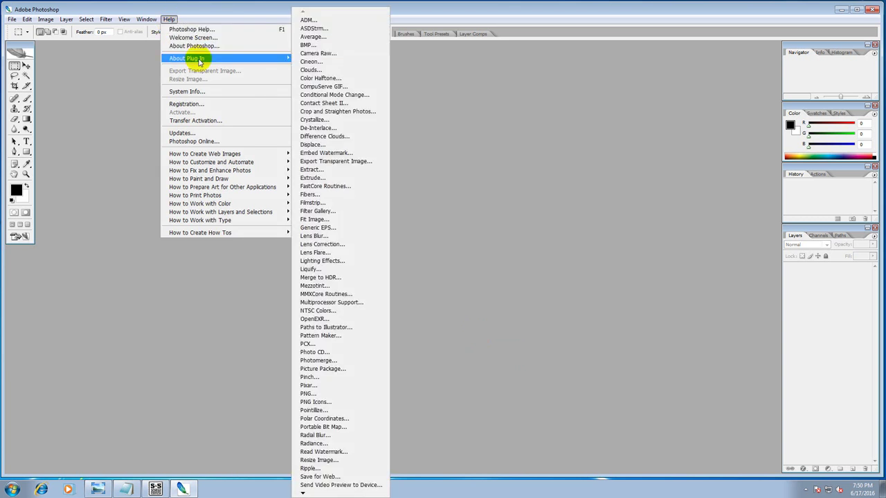
left_click(202, 104)
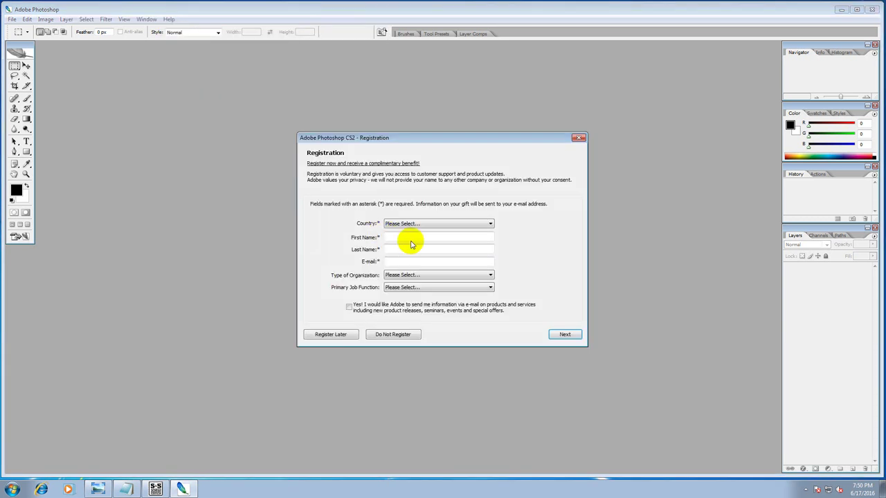
left_click(393, 335)
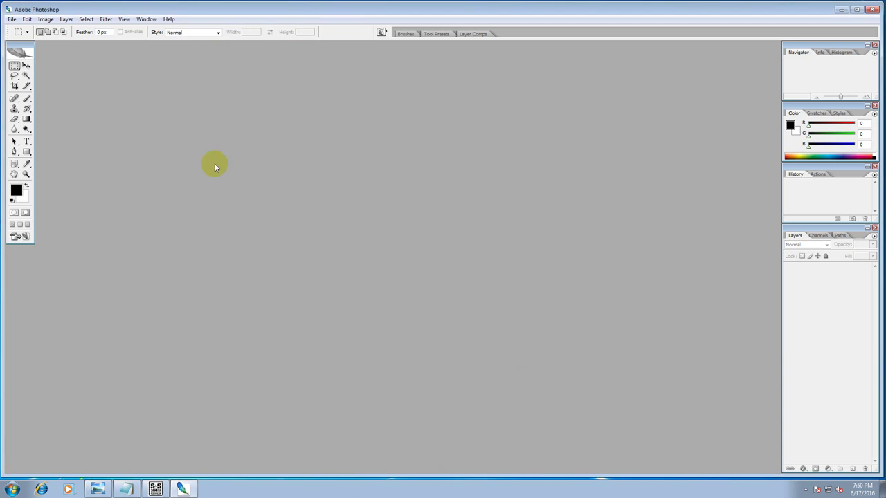
Bring up Help > About Photoshop showing Version 9.0, closing and reopening it once.
left_click(146, 20)
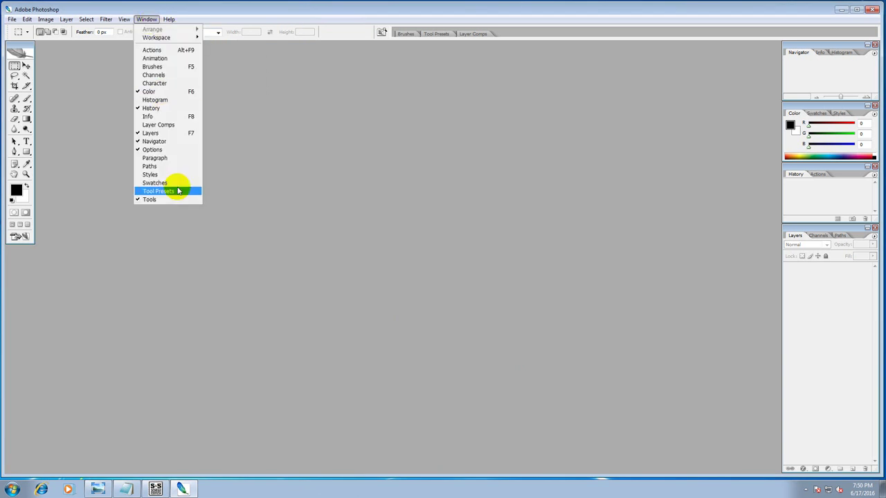
left_click(171, 19)
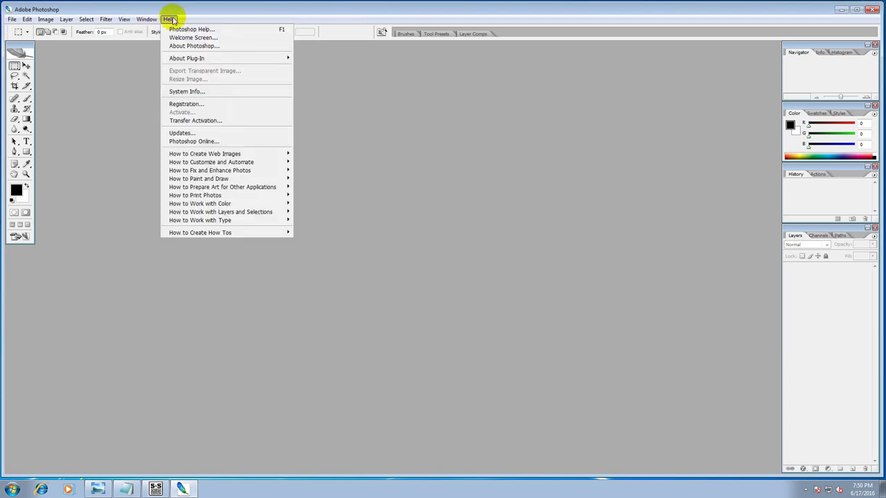
left_click(186, 46)
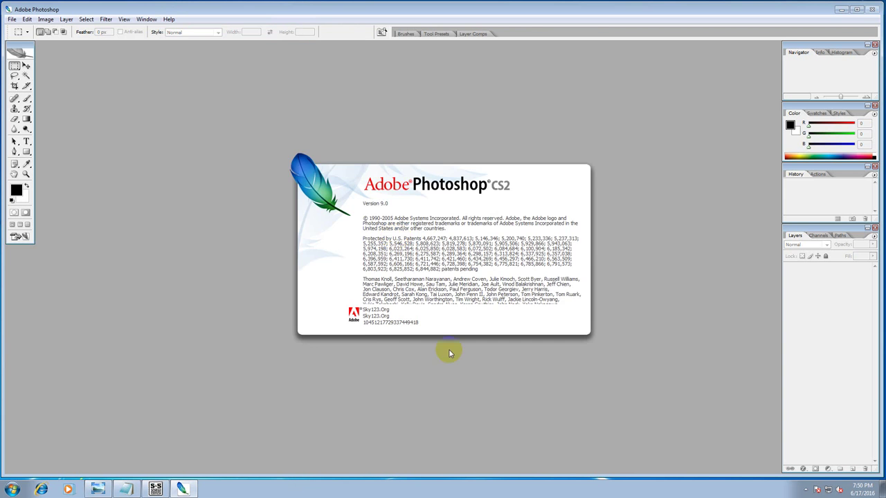
left_click(376, 333)
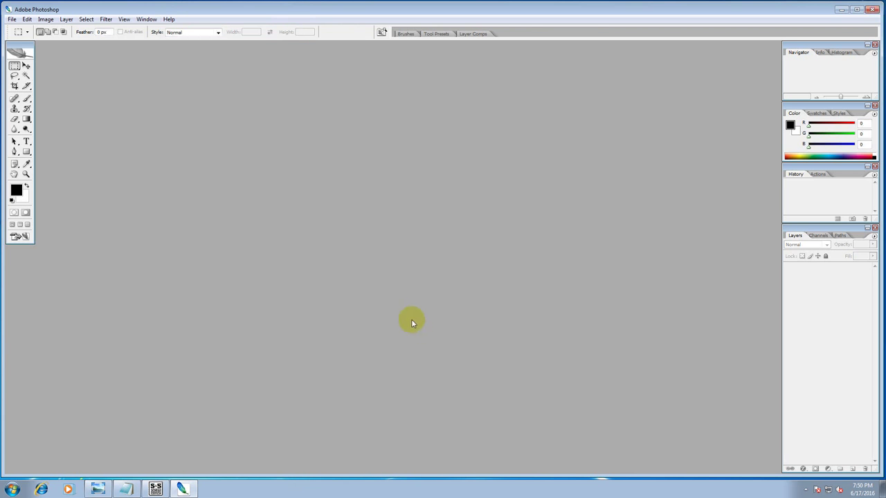
left_click(169, 20)
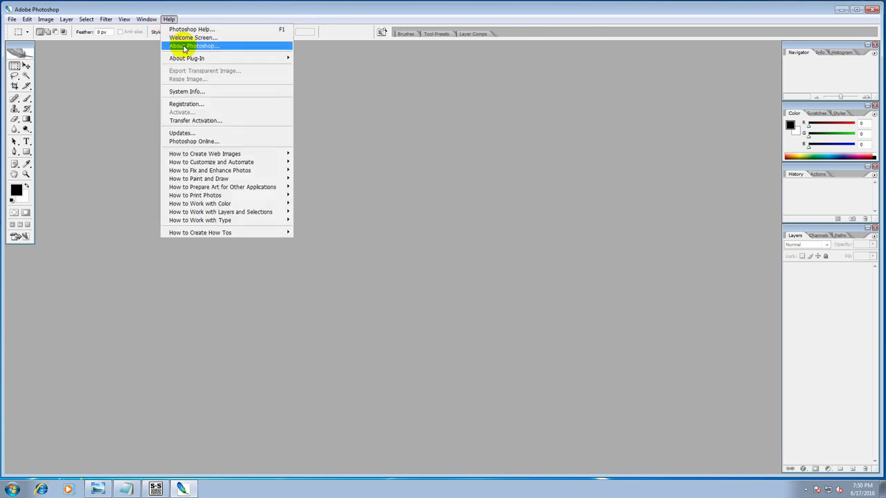
left_click(185, 47)
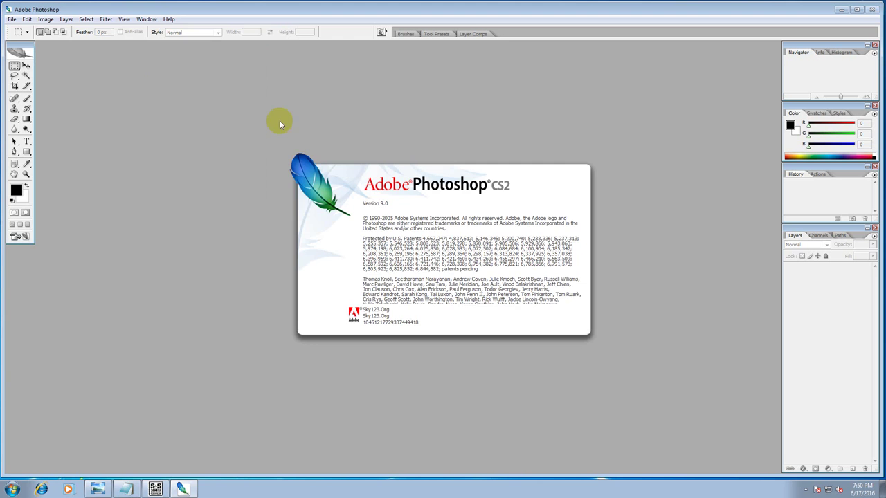